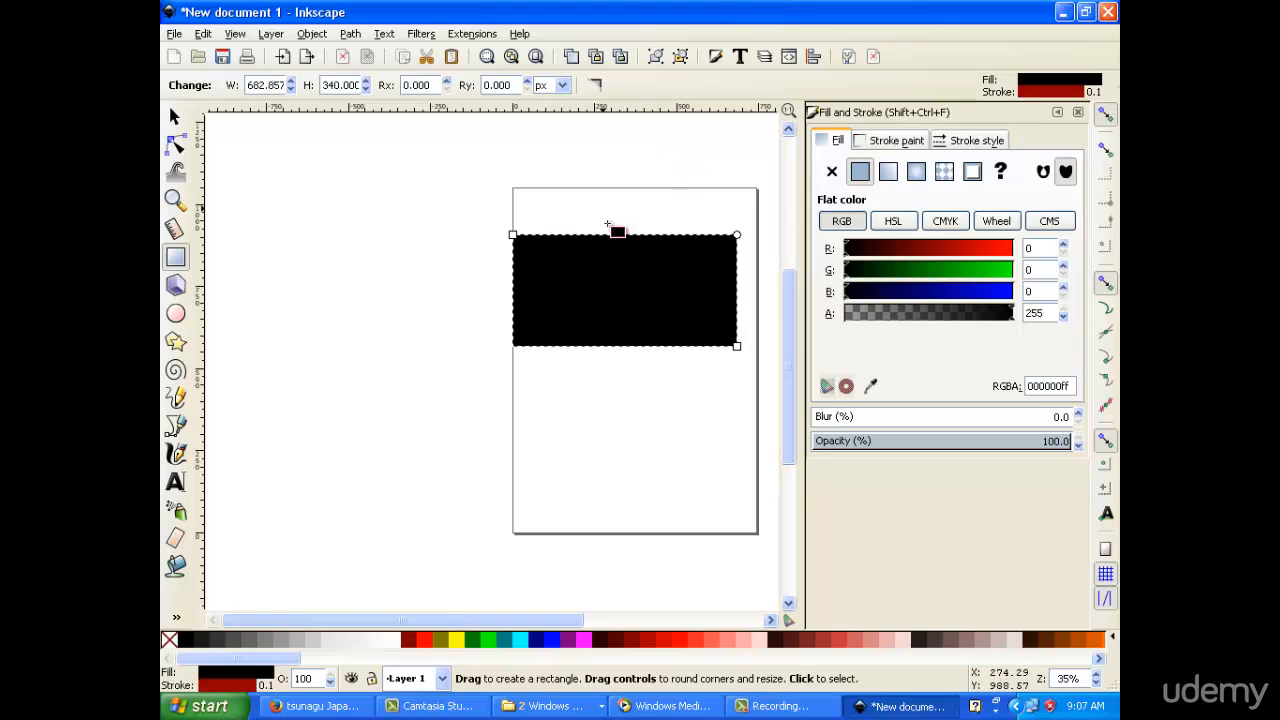
Fill the black rectangle with flat dark red (800000ff) and review its stroke paint and stroke style settings
click(634, 645)
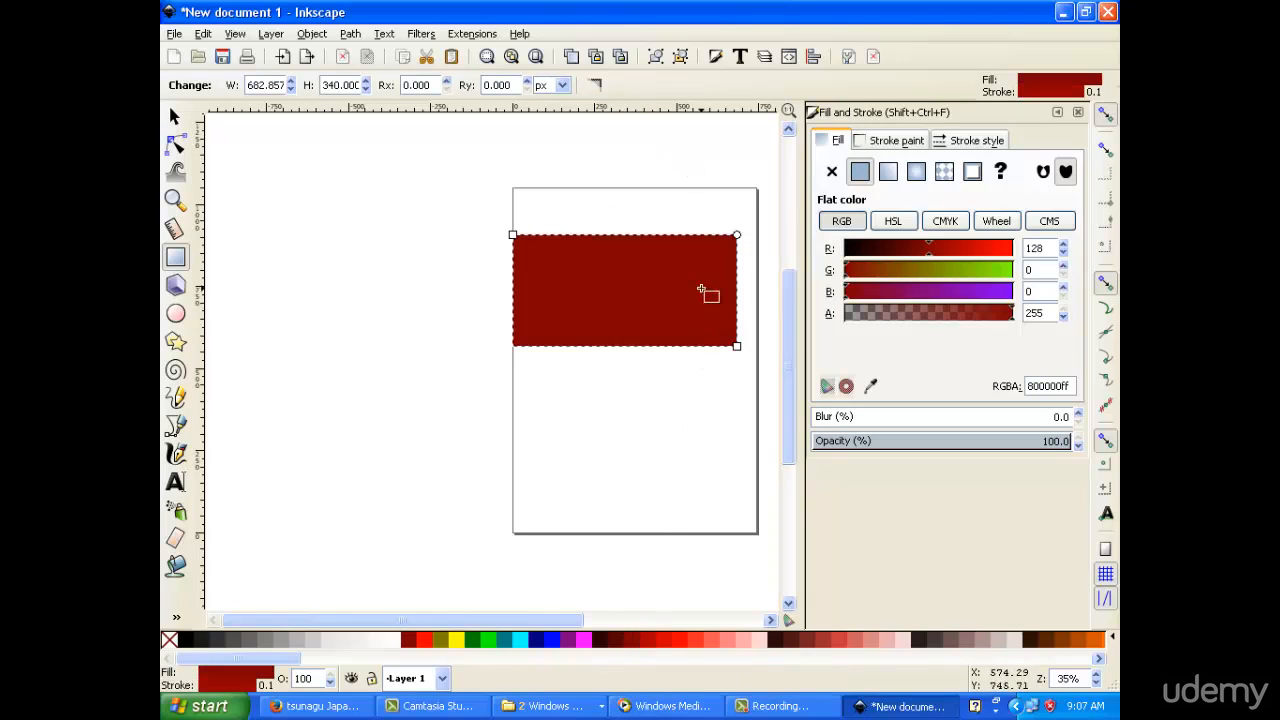
click(882, 141)
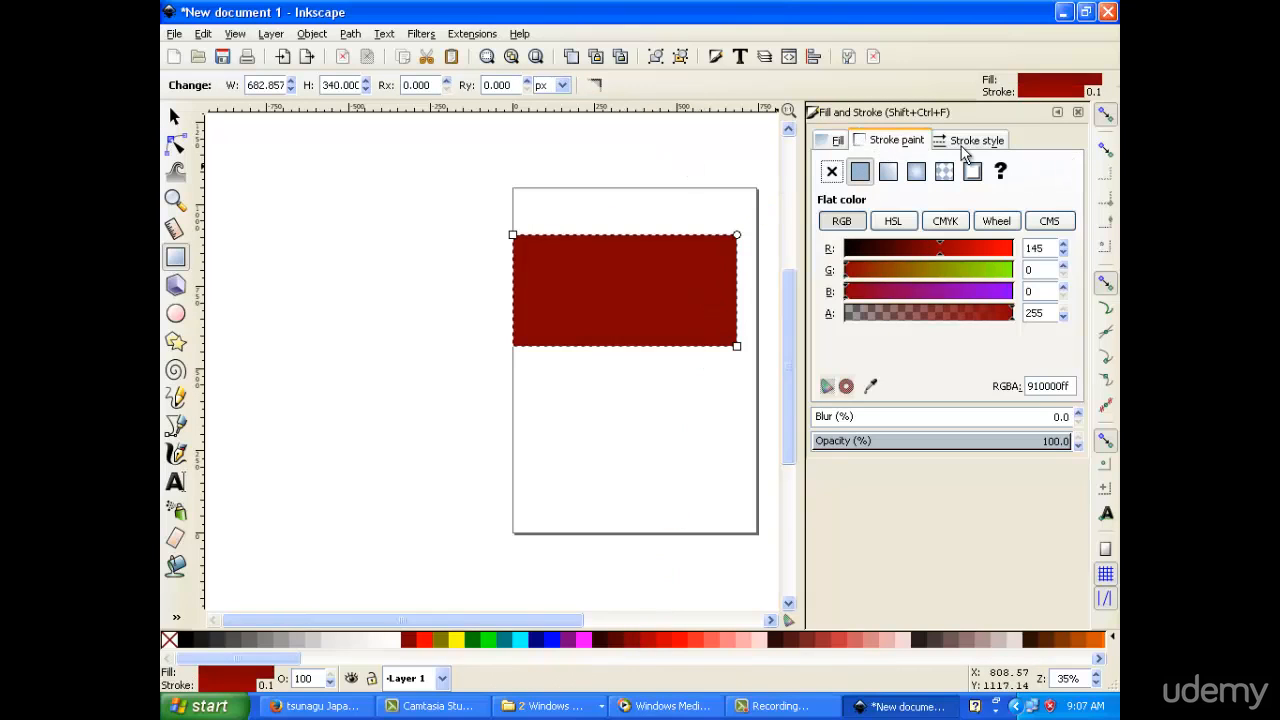
click(960, 146)
click(825, 141)
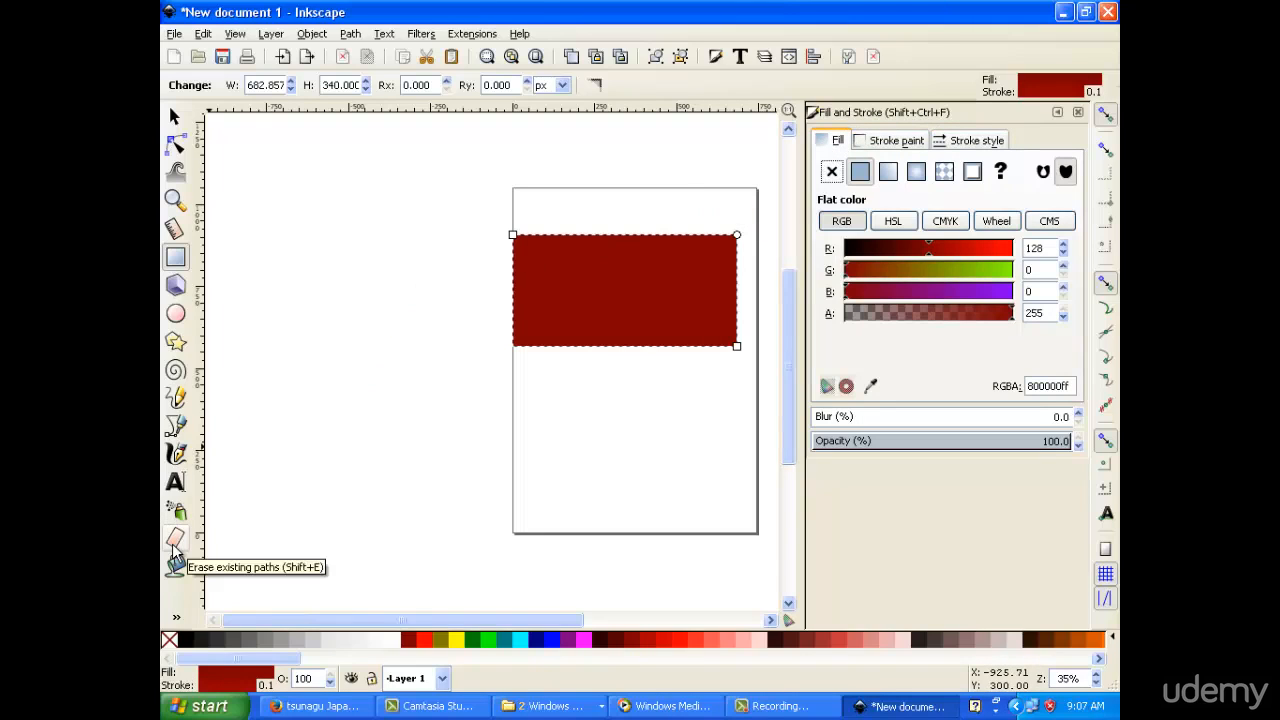
Apply a linear gradient fill to the rectangle, keeping its start stop dark red and colouring its end stop green
click(889, 173)
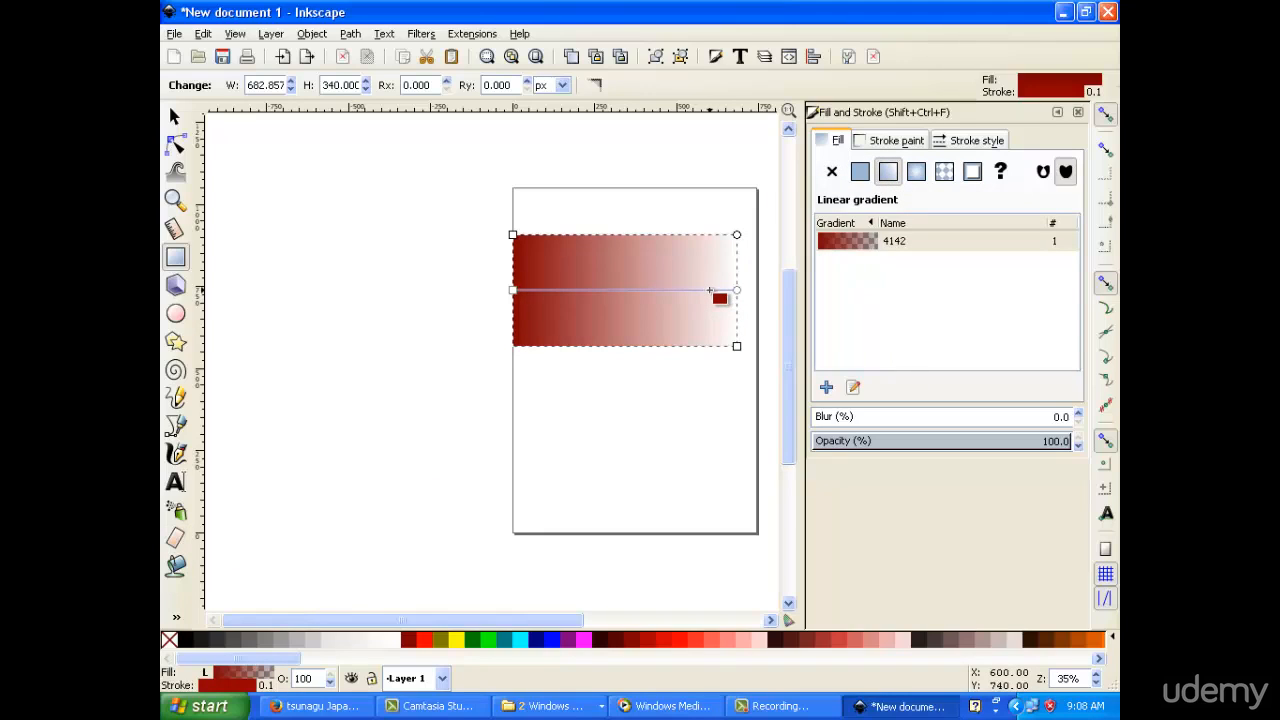
click(512, 290)
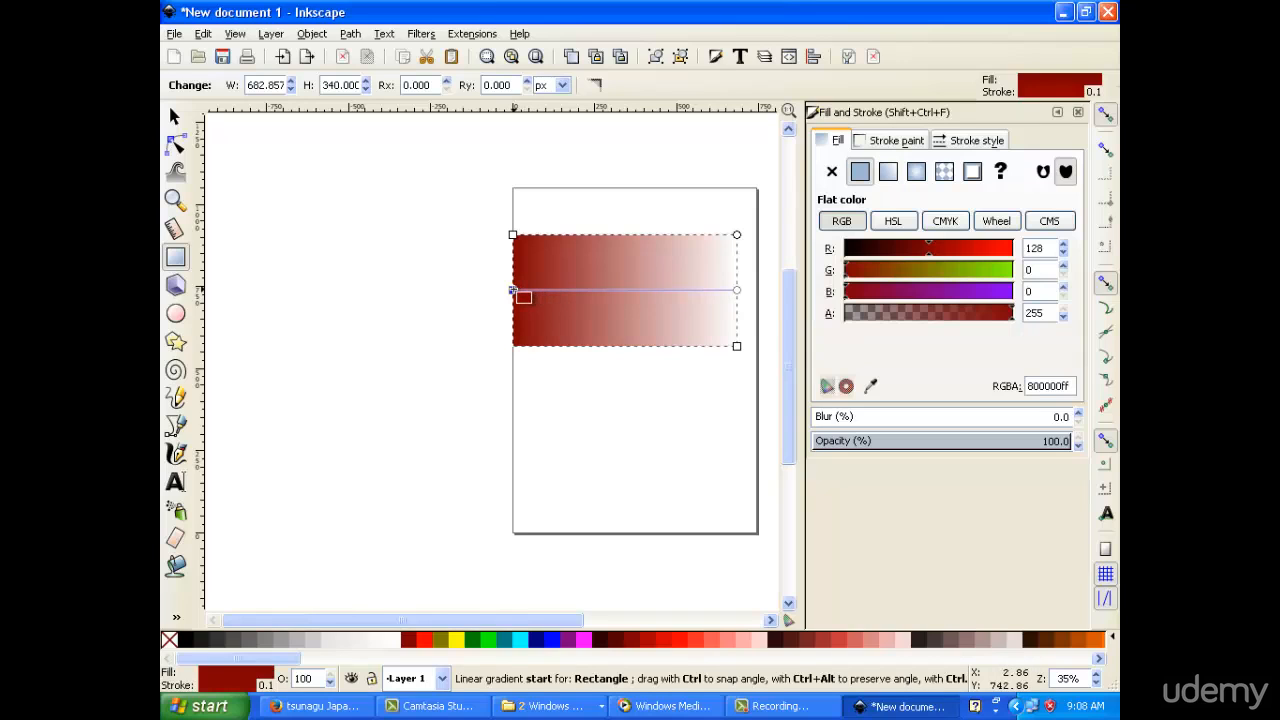
click(737, 290)
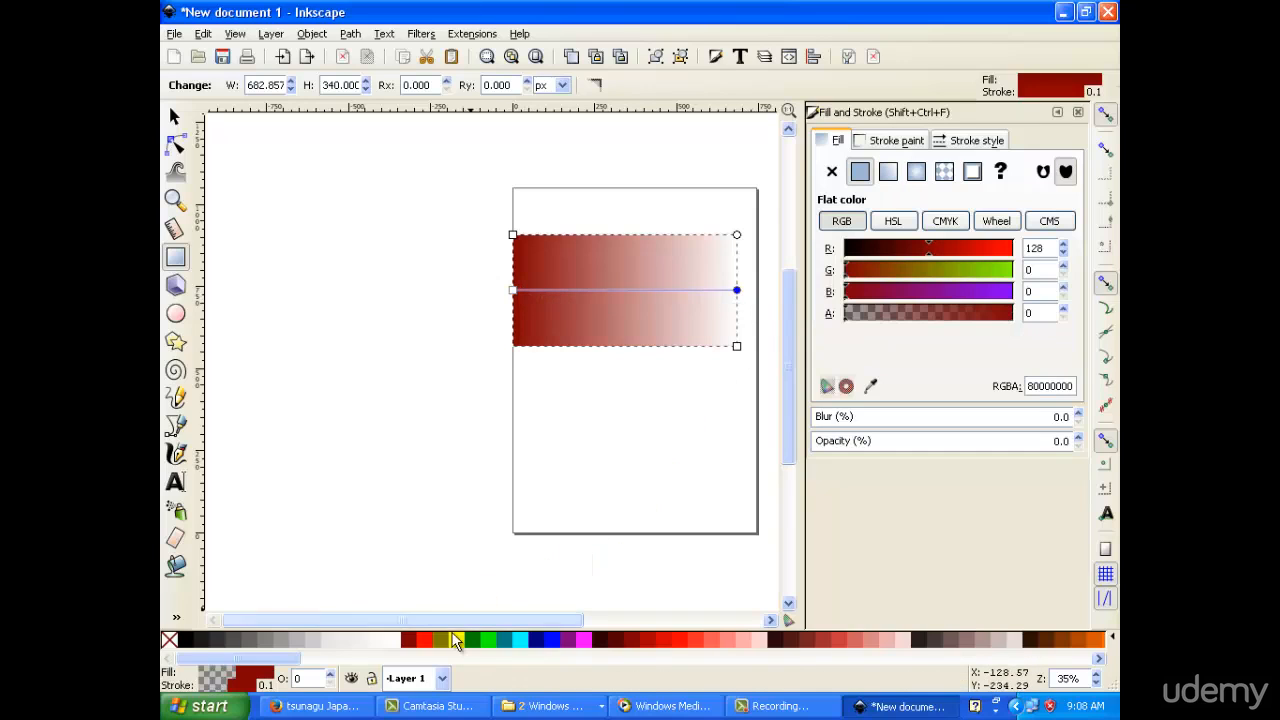
click(468, 635)
drag(409, 640, 693, 290)
click(175, 118)
double_click(703, 299)
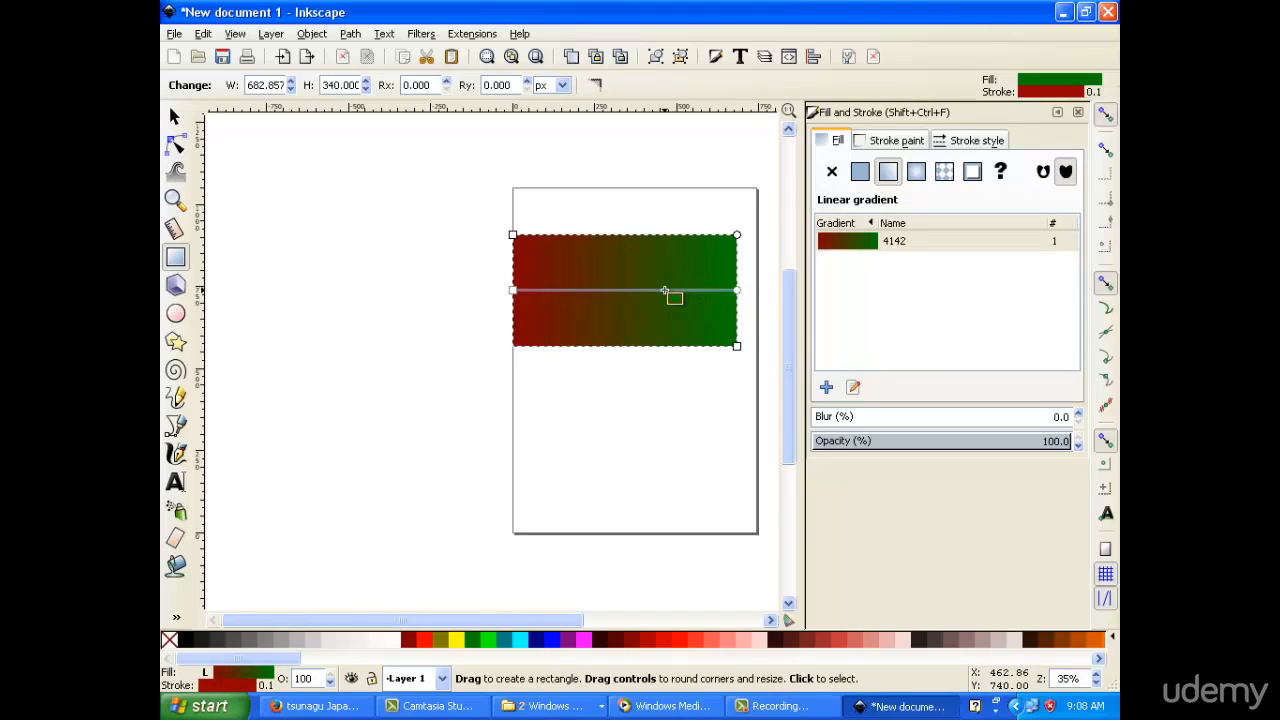
Stretch the linear gradient by moving its green end and dark red start beyond opposite sides of the rectangle, duplicating the gradient definition in between
click(835, 246)
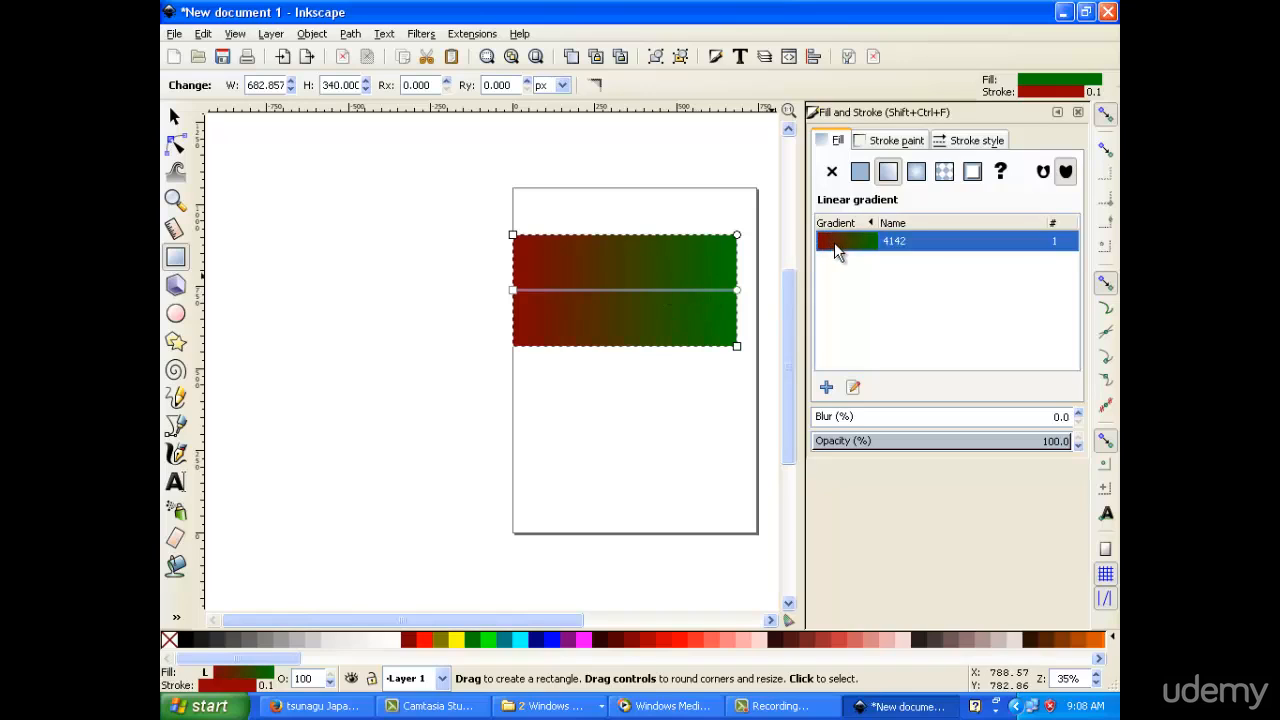
click(698, 289)
drag(737, 290, 777, 290)
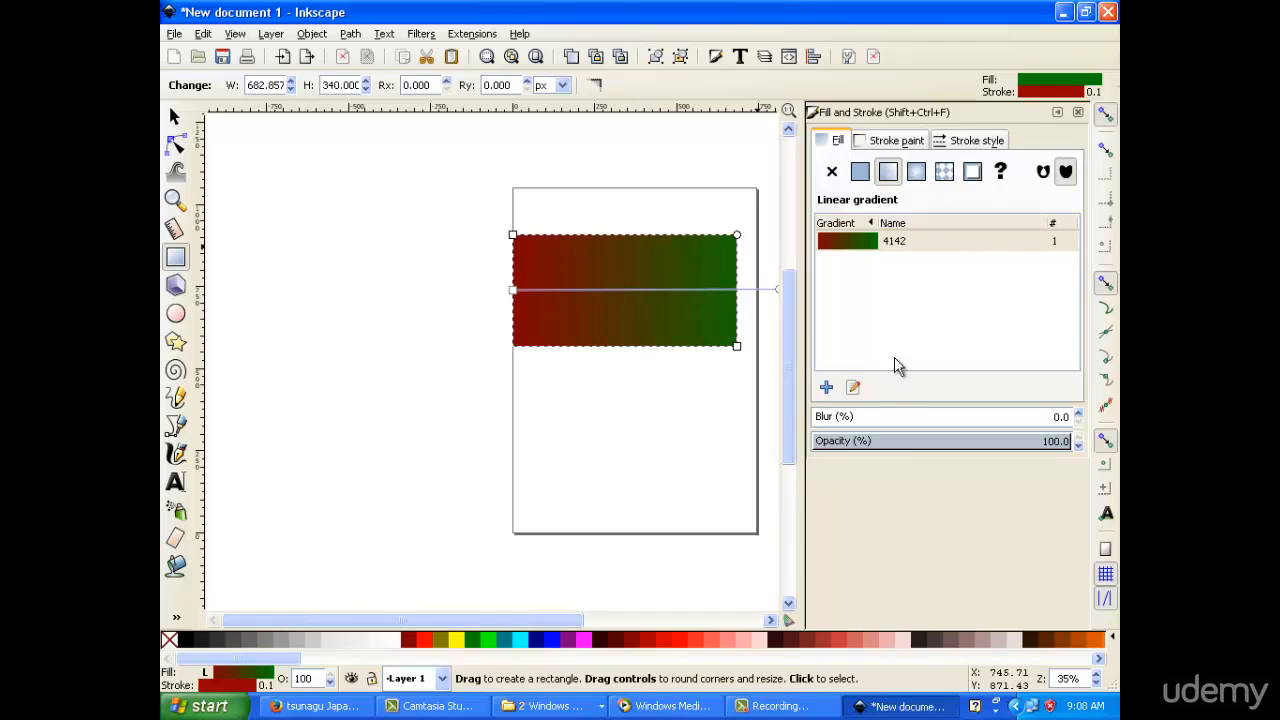
click(825, 388)
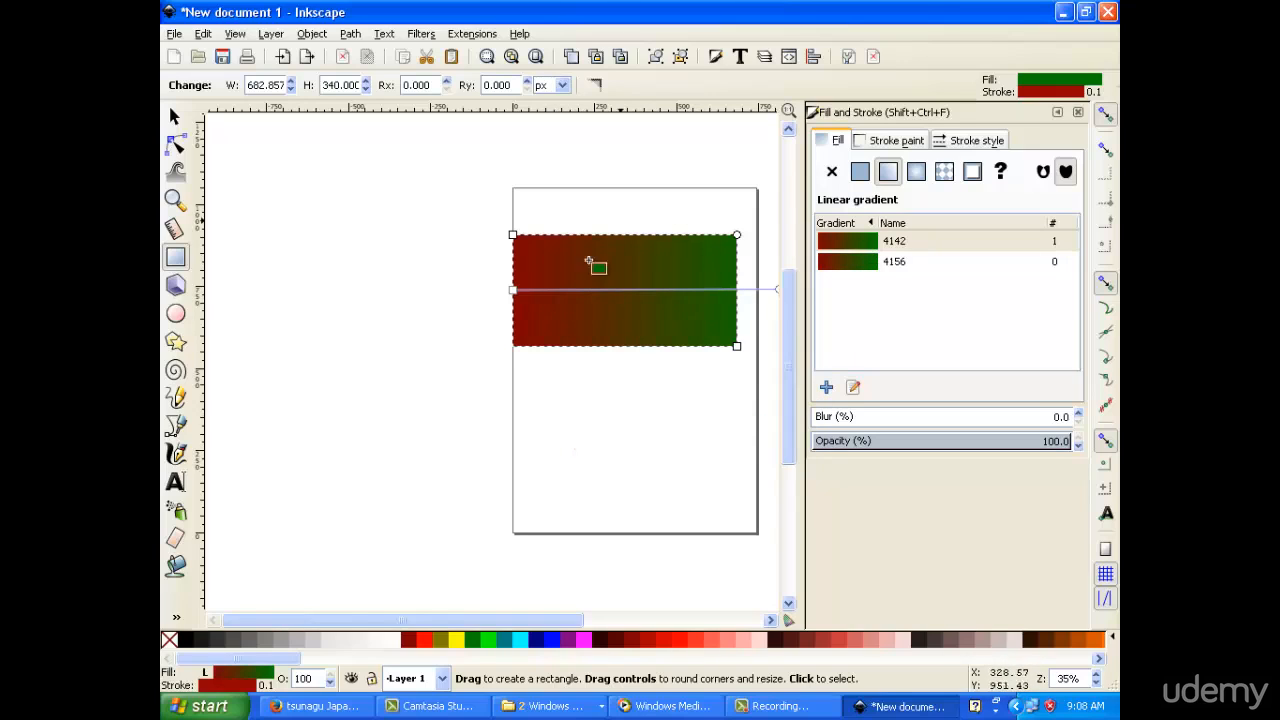
drag(512, 290, 436, 278)
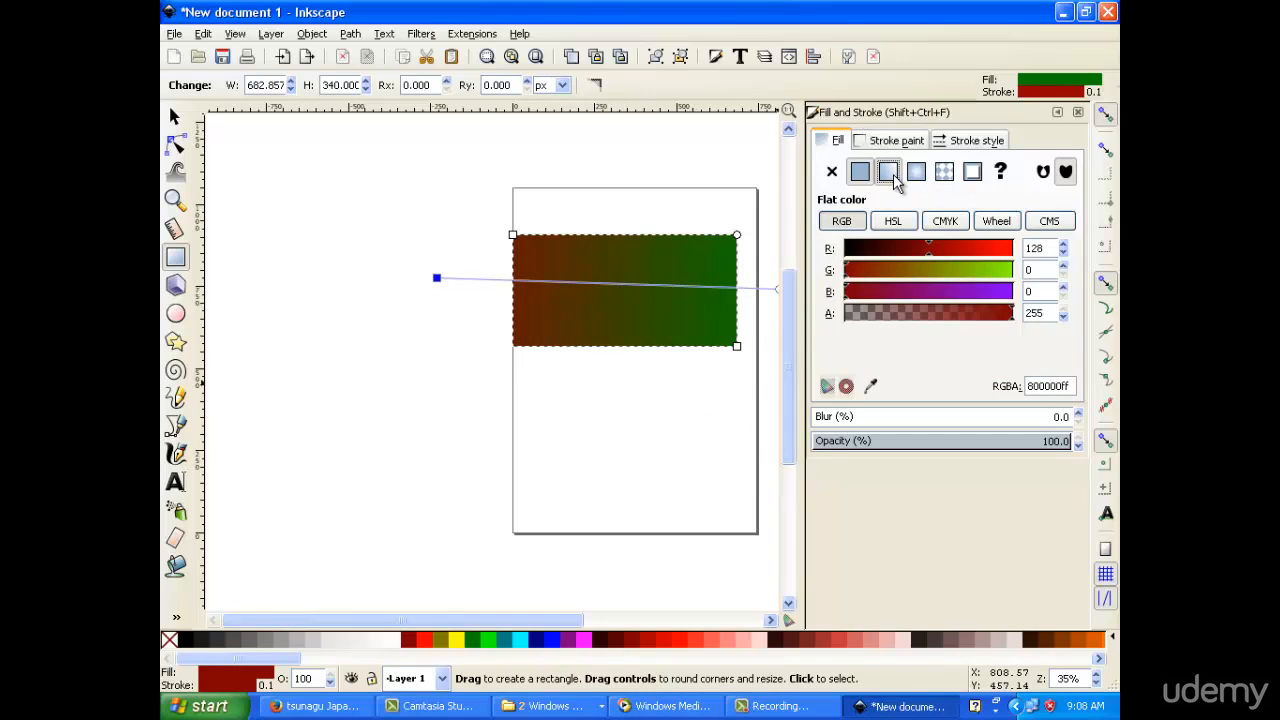
click(888, 171)
double_click(962, 241)
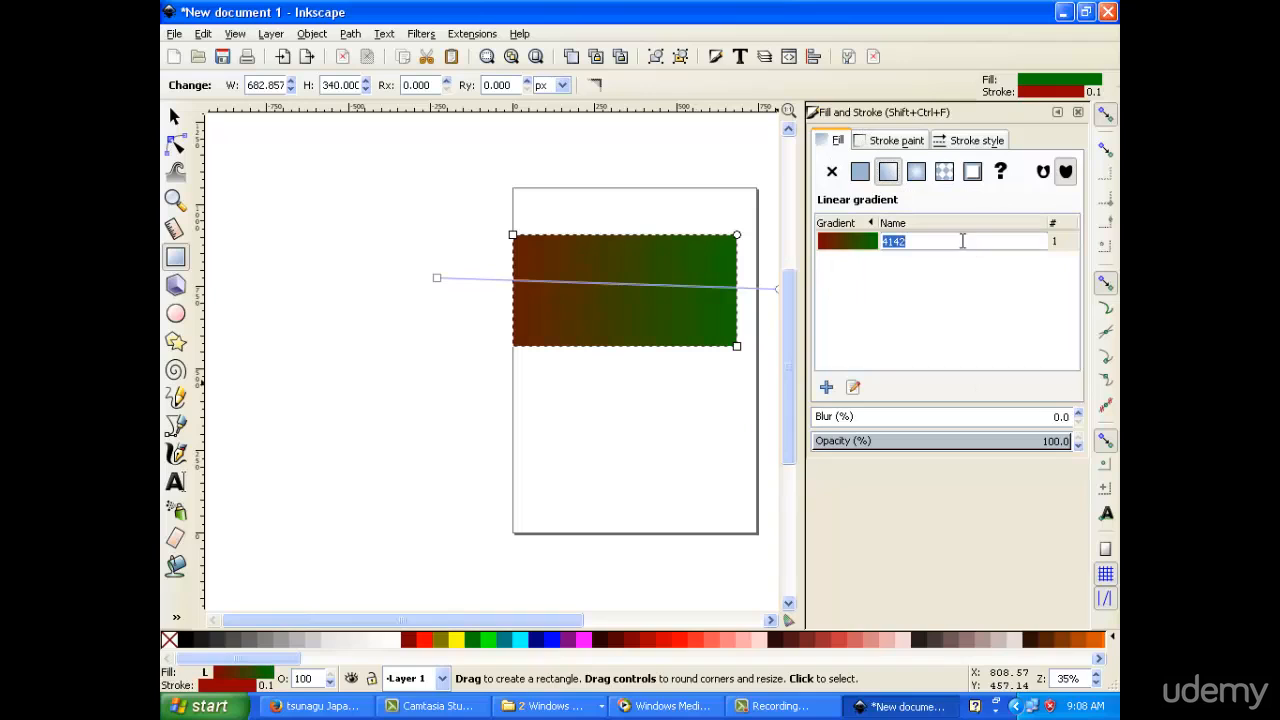
click(890, 357)
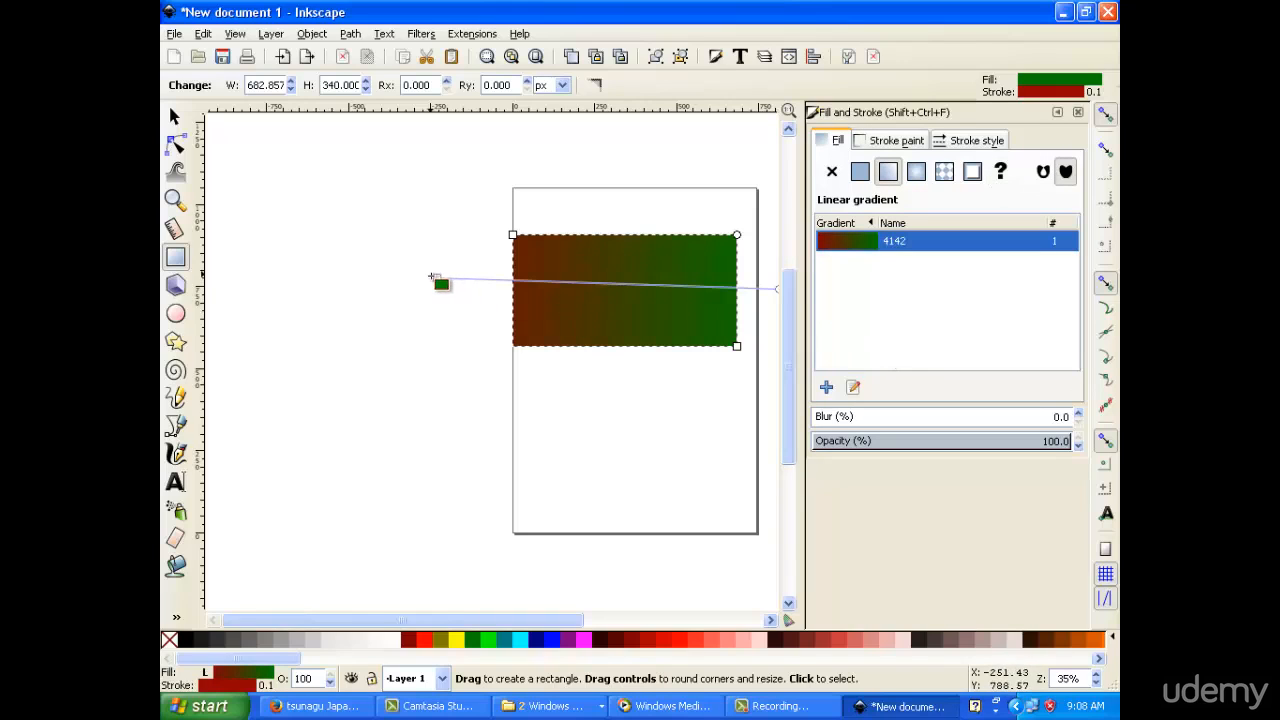
Move the gradient's dark red start point farther outside the rectangle's left side, keeping its opacity at 100%
drag(437, 277, 371, 287)
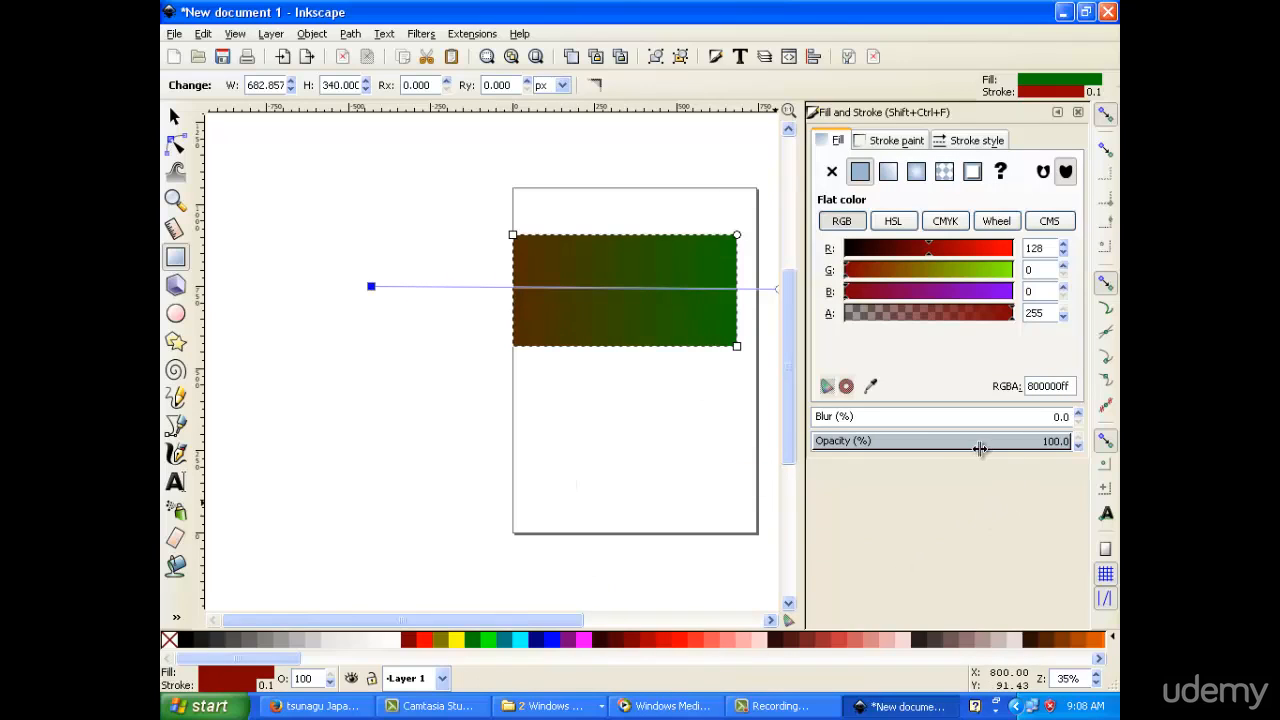
drag(901, 441, 1075, 441)
click(175, 117)
click(562, 291)
key(r)
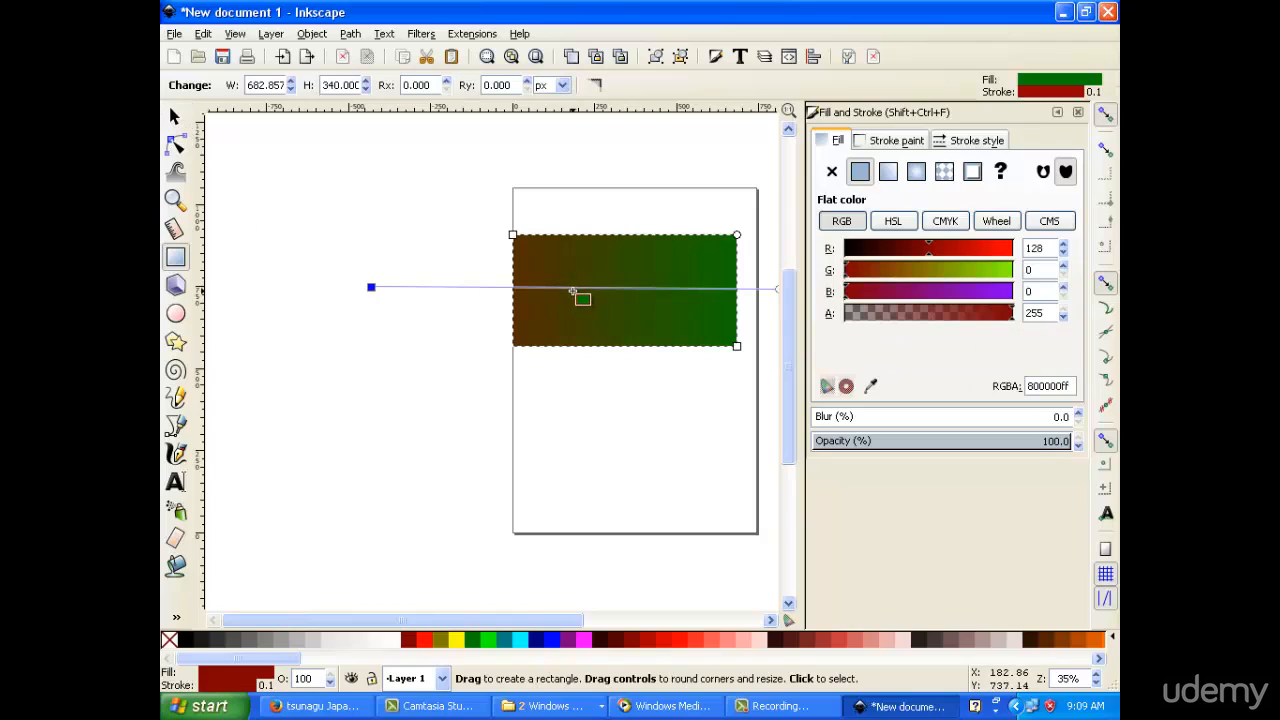
Move the gradient-filled rectangle leftward and slightly down so that it straddles the page's left edge
click(574, 288)
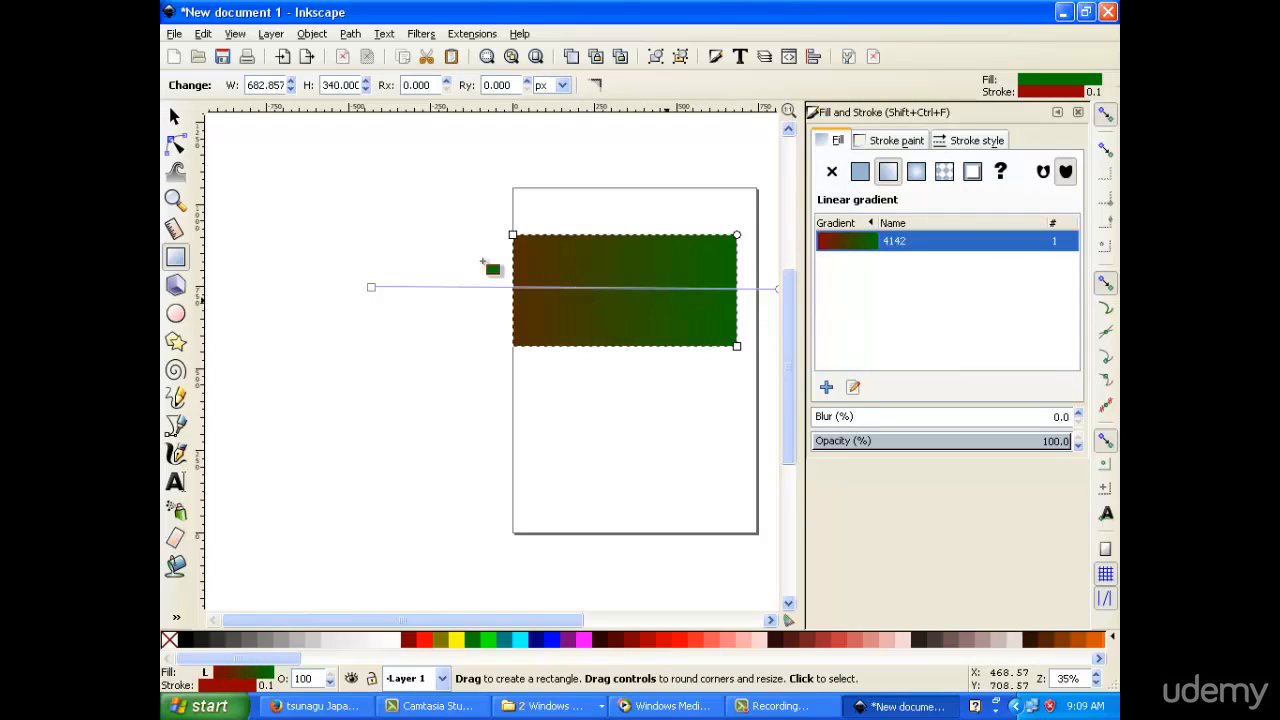
key(s)
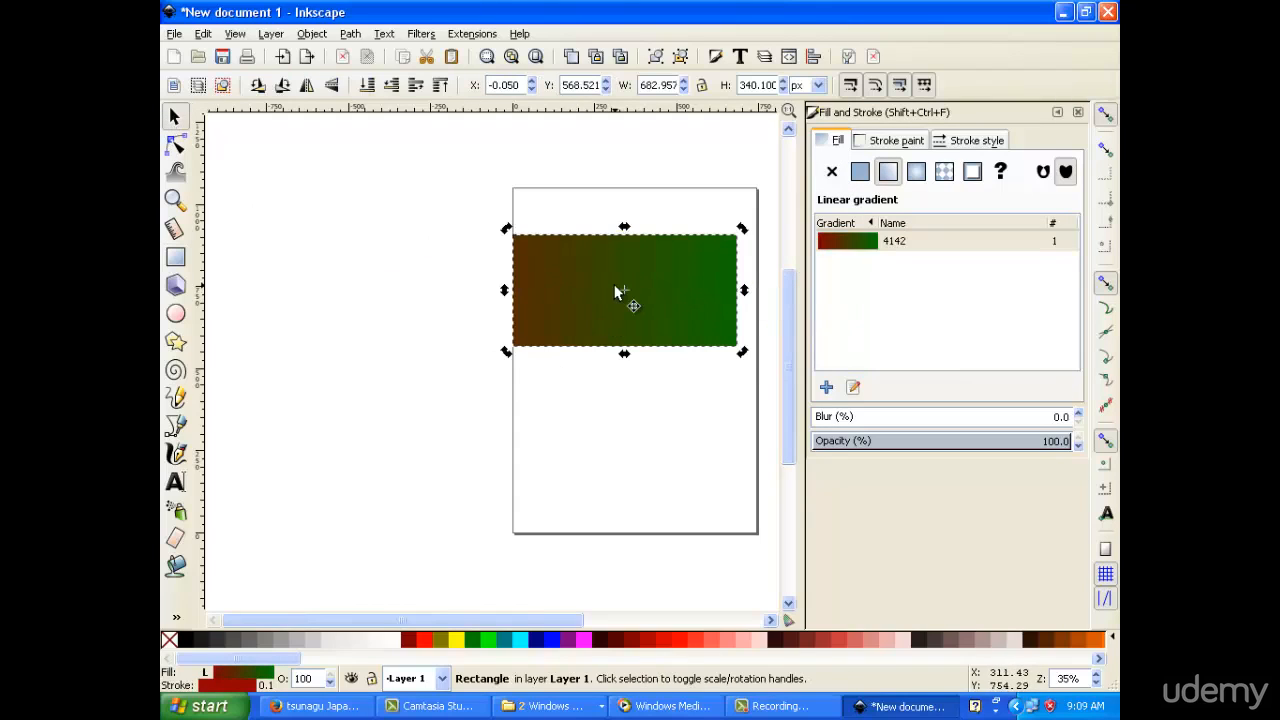
drag(597, 282, 422, 311)
Draw a second rectangle about 777 by 517 px overlapping the first and fill it with the existing dark red to green linear gradient
key(r)
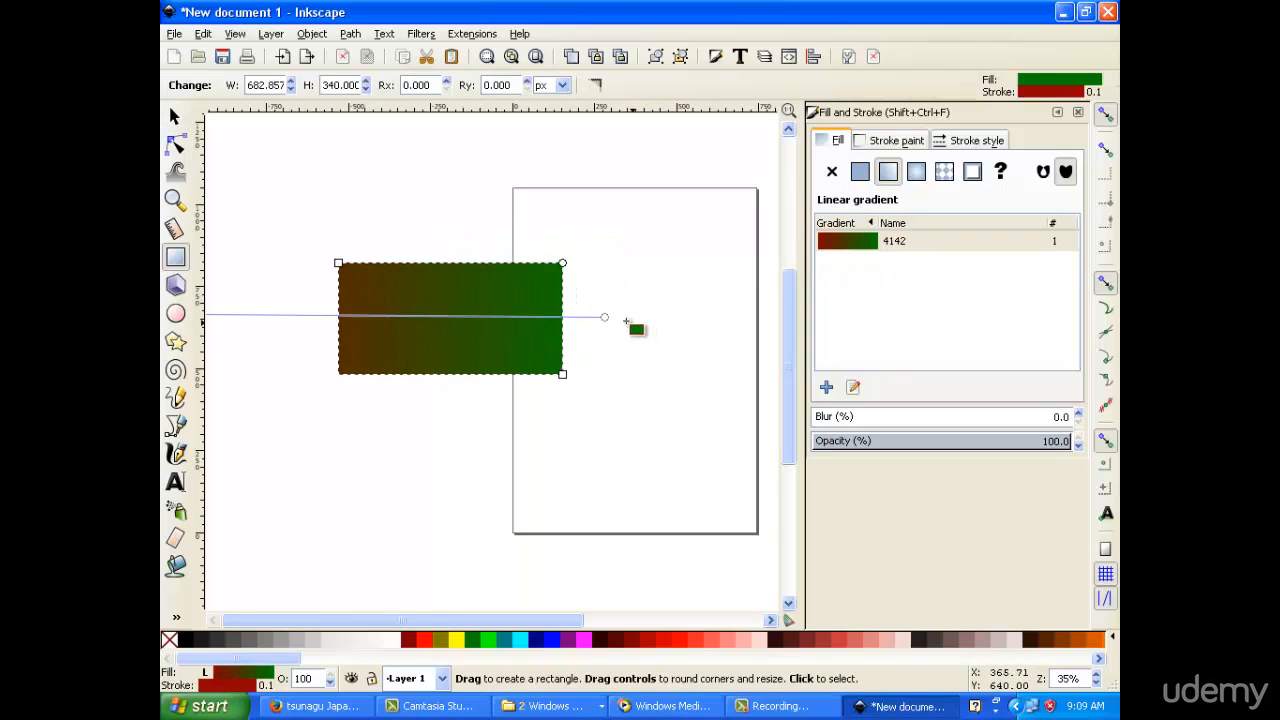
mouse_move(605, 318)
mouse_down()
mouse_move(414, 317)
mouse_move(466, 320)
mouse_move(716, 272)
mouse_move(674, 157)
mouse_up()
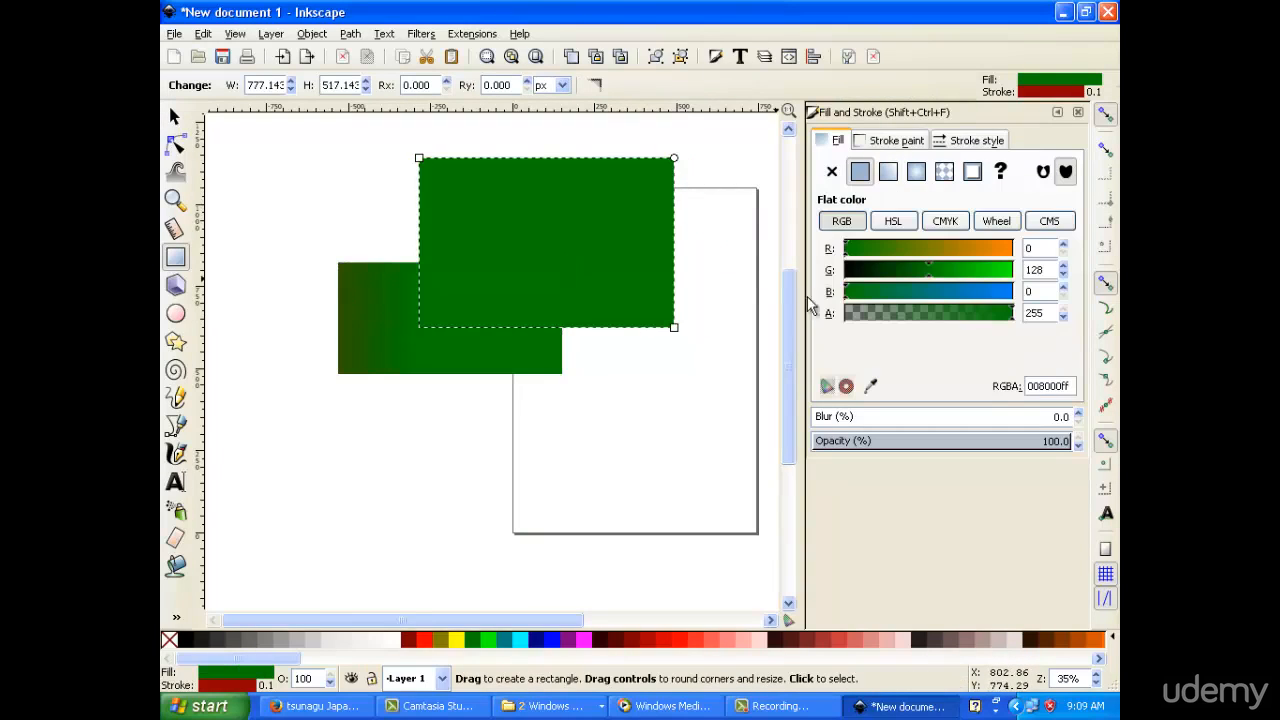
click(889, 173)
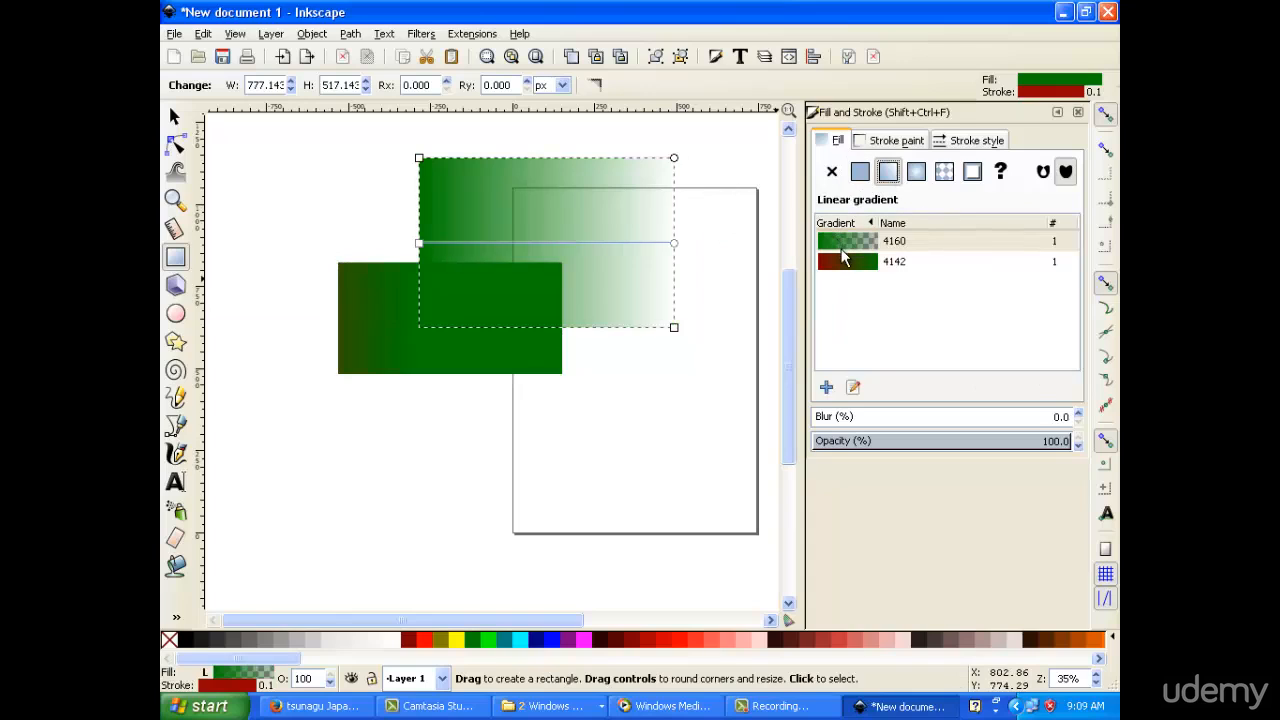
click(857, 263)
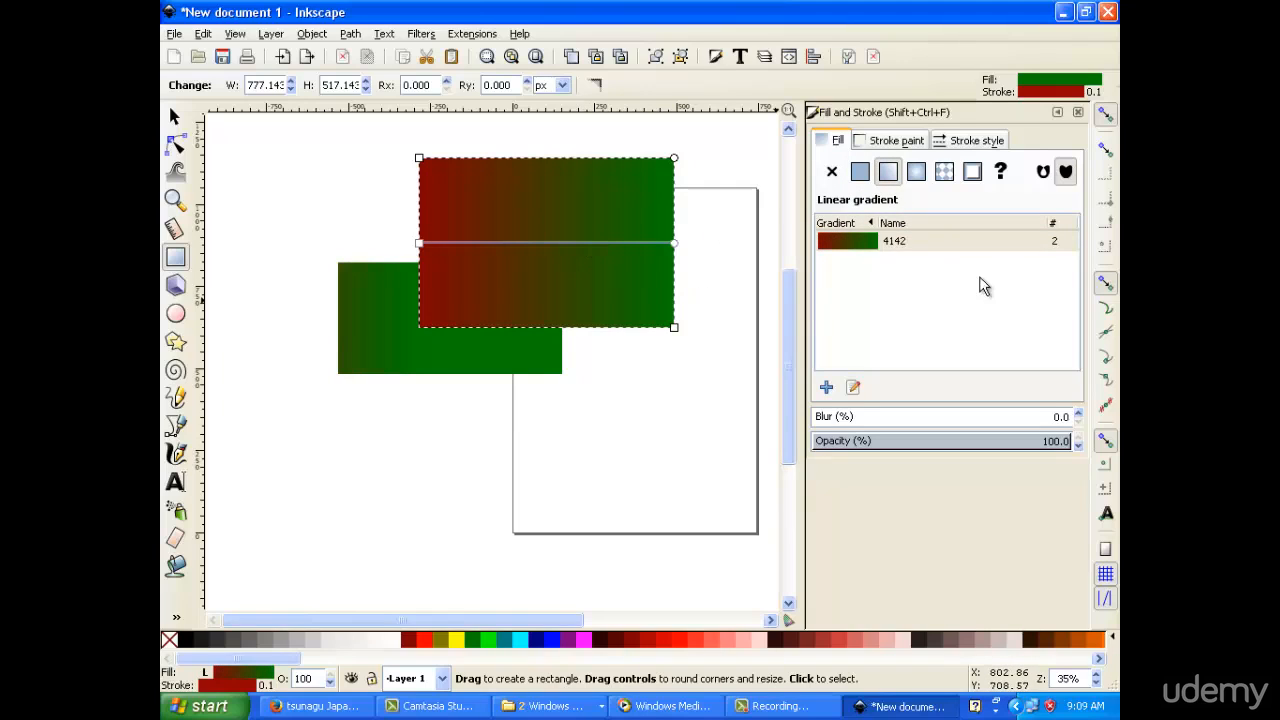
click(1054, 244)
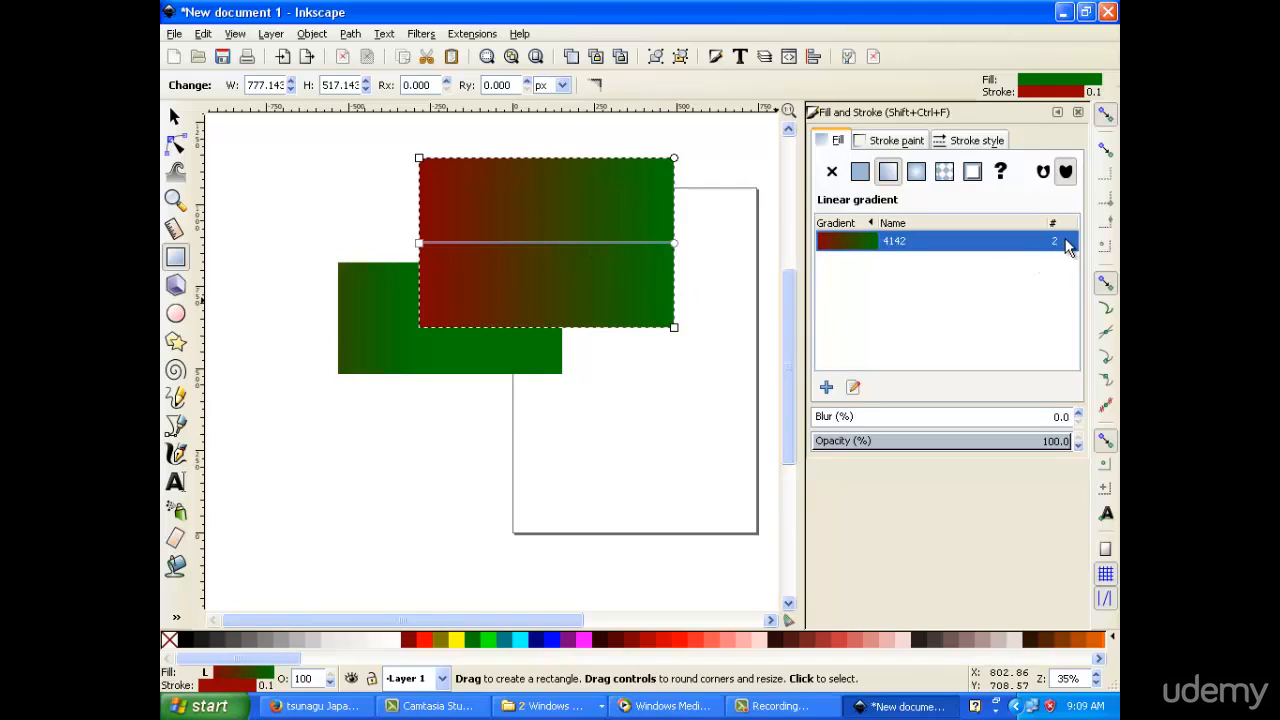
Edit the second rectangle's gradient and add intermediate stops along its line, including ones at offsets 0.39 and 0.14
click(852, 387)
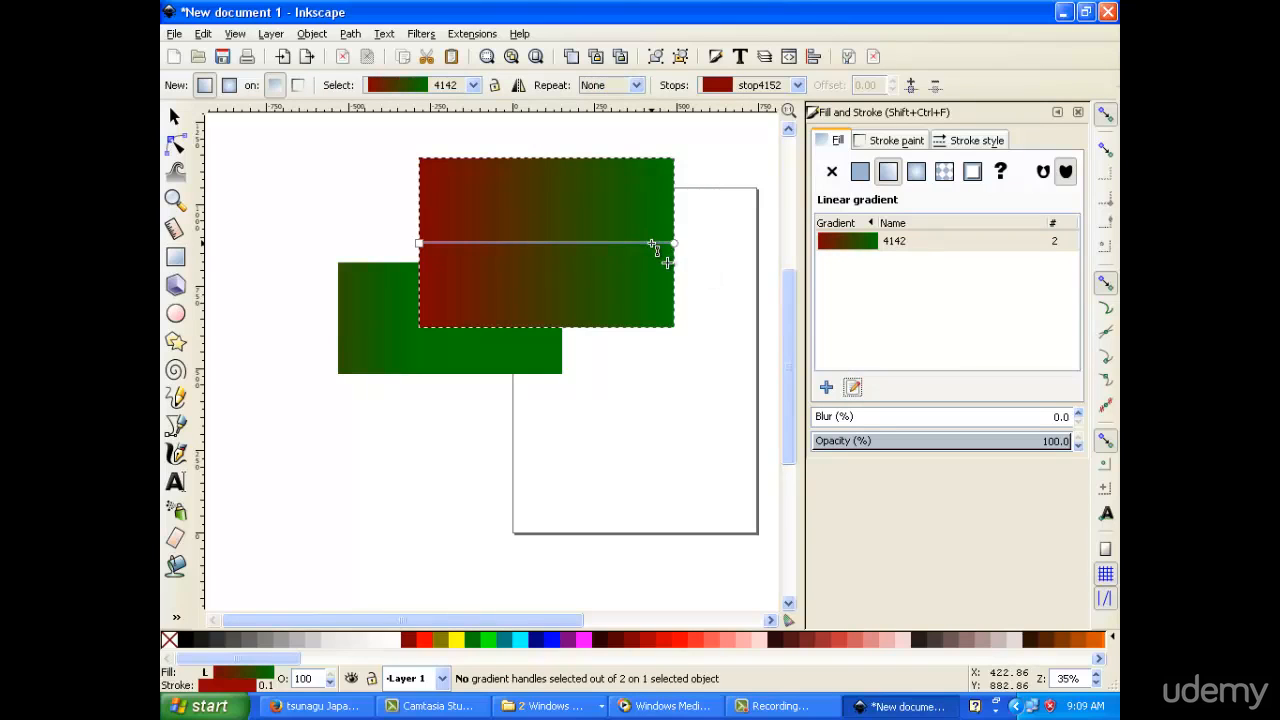
double_click(566, 243)
double_click(519, 243)
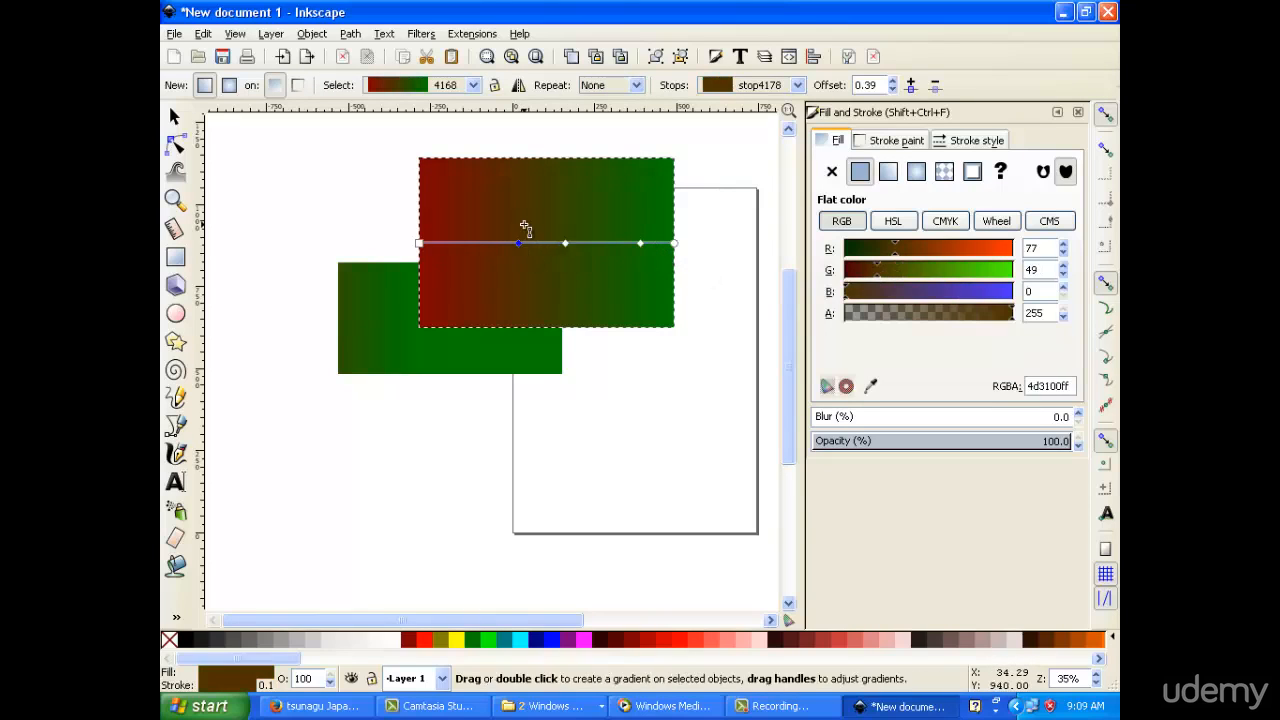
double_click(456, 243)
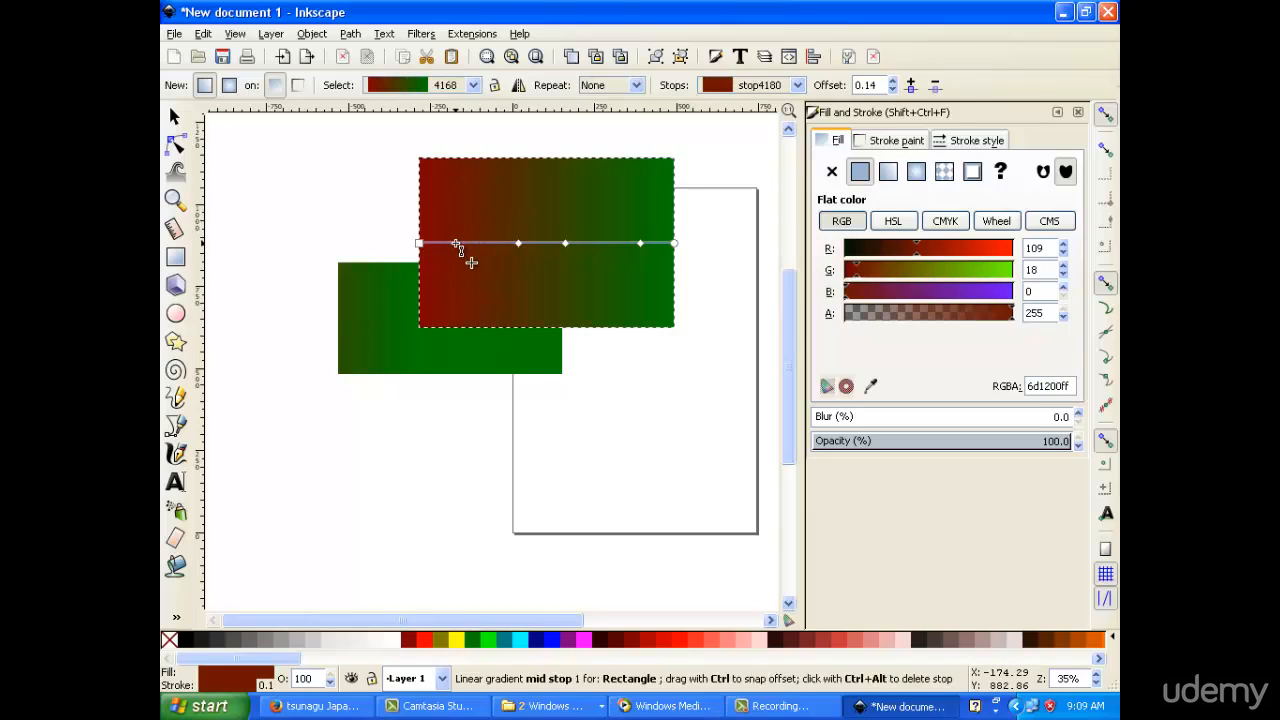
Colour the 0.39 gradient stop magenta (ff00ffff), move it to offset 0.55, and shift the stops on both sides of it to the right
click(518, 243)
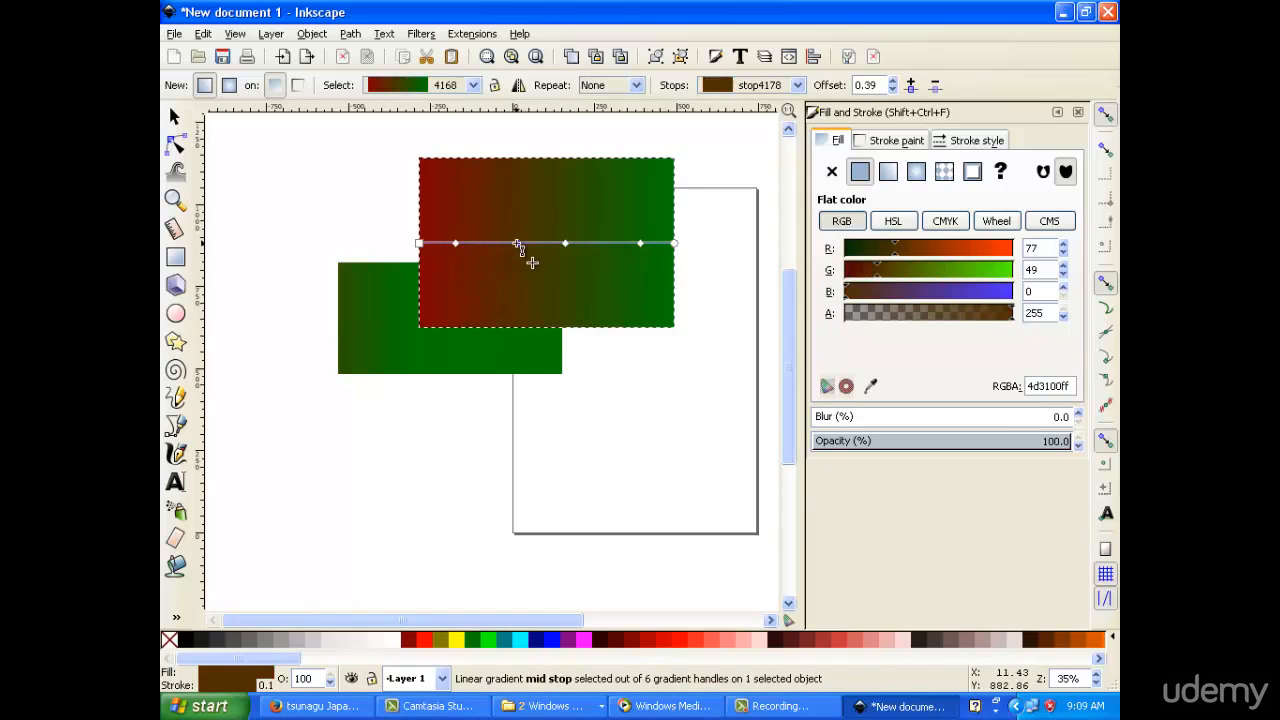
click(585, 640)
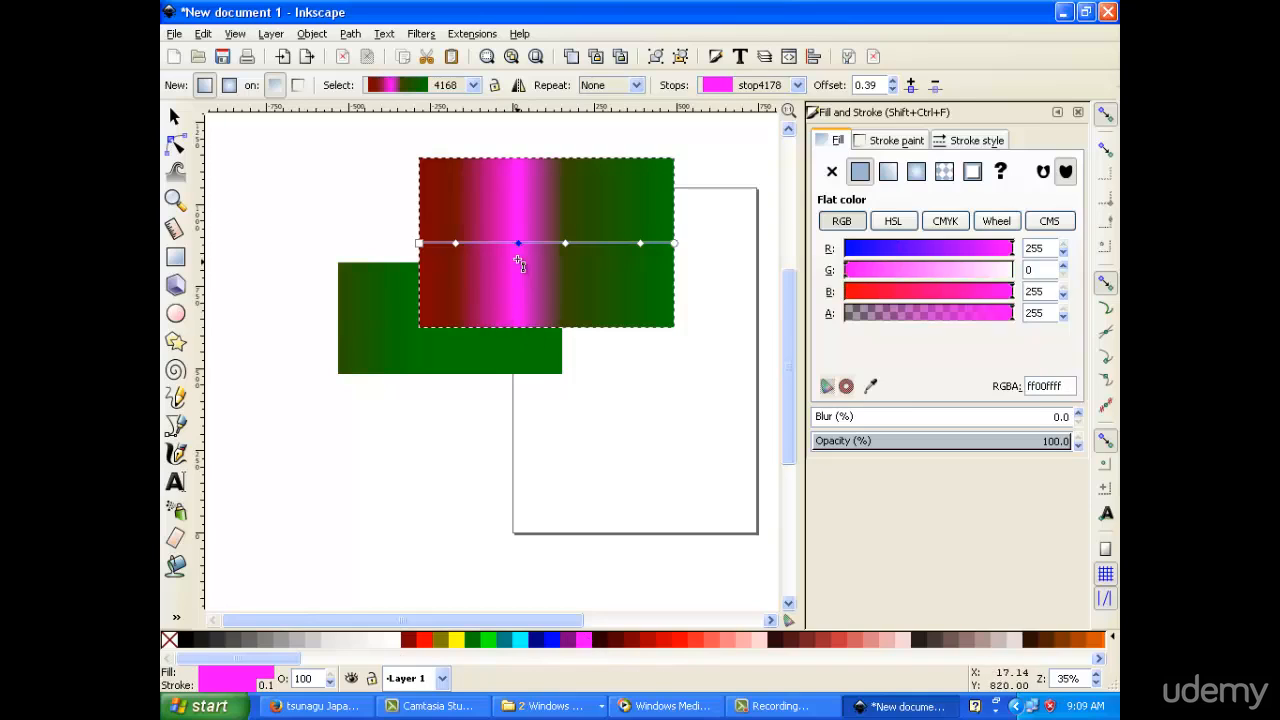
drag(565, 244, 609, 243)
drag(514, 244, 560, 230)
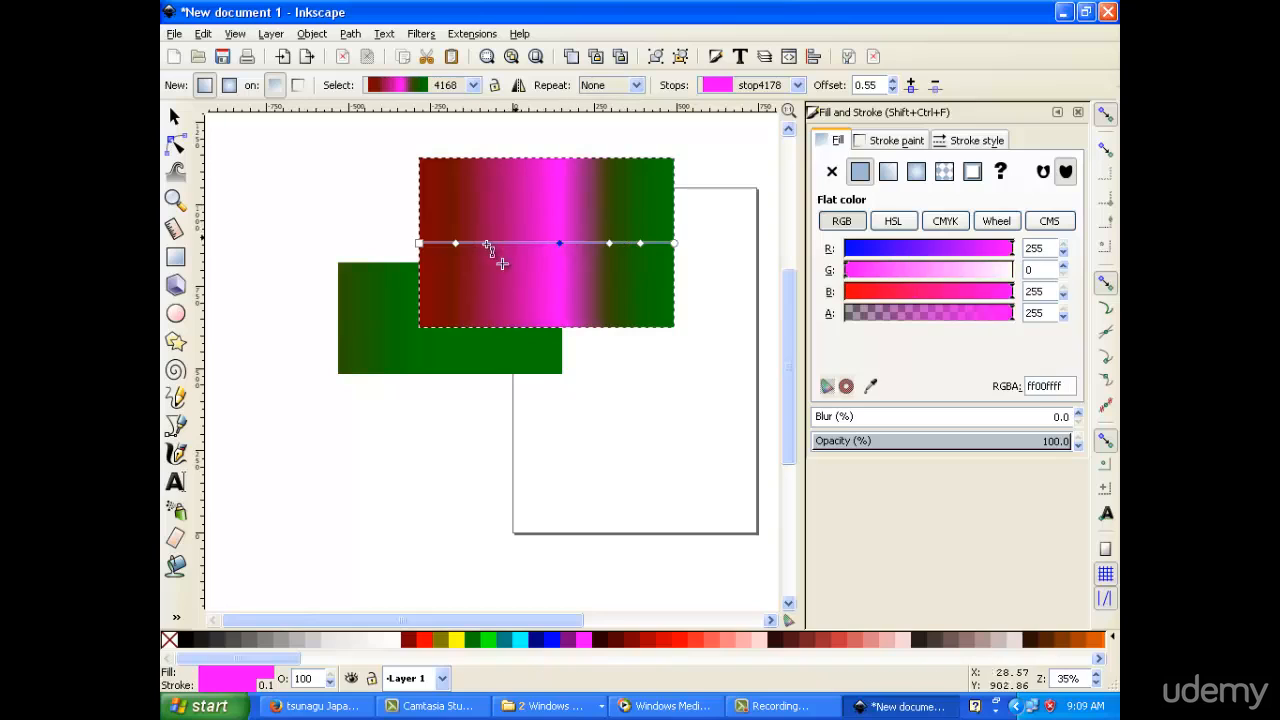
drag(457, 245, 511, 245)
Add gradient stops at offsets 0.16 and 0.94, colouring the 0.94 stop light pink (#FFAAAA)
double_click(460, 243)
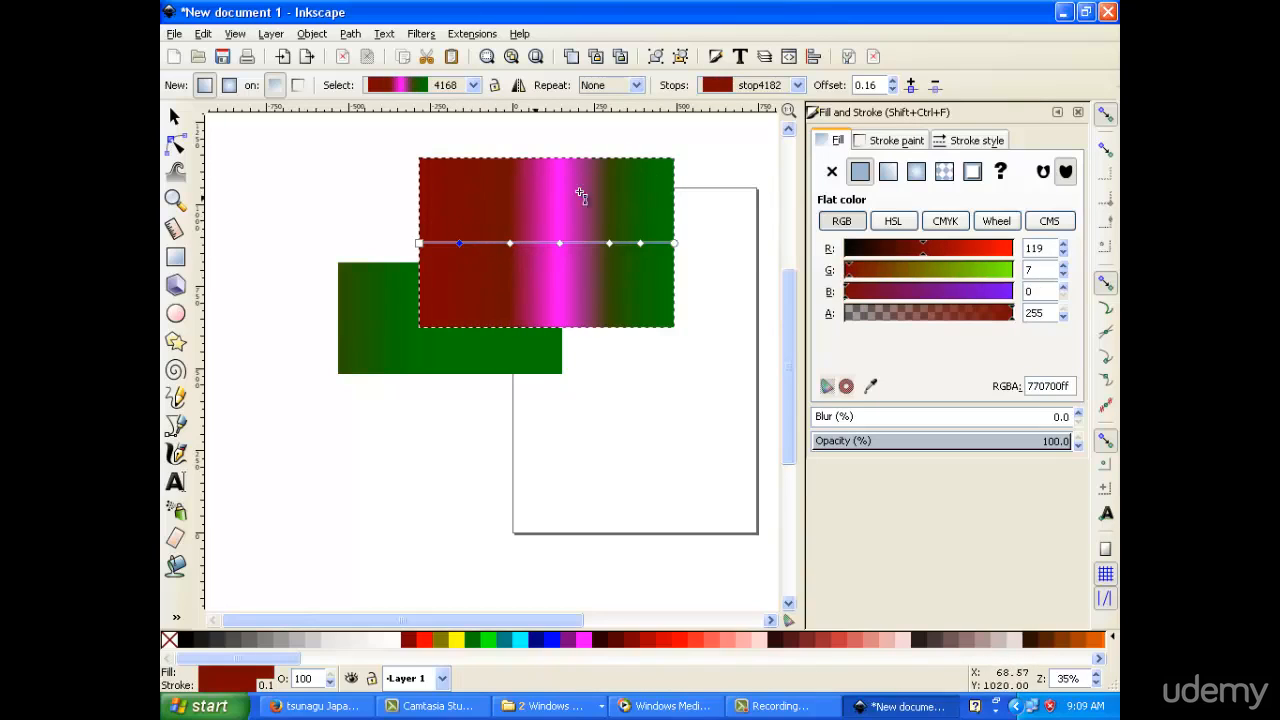
click(659, 243)
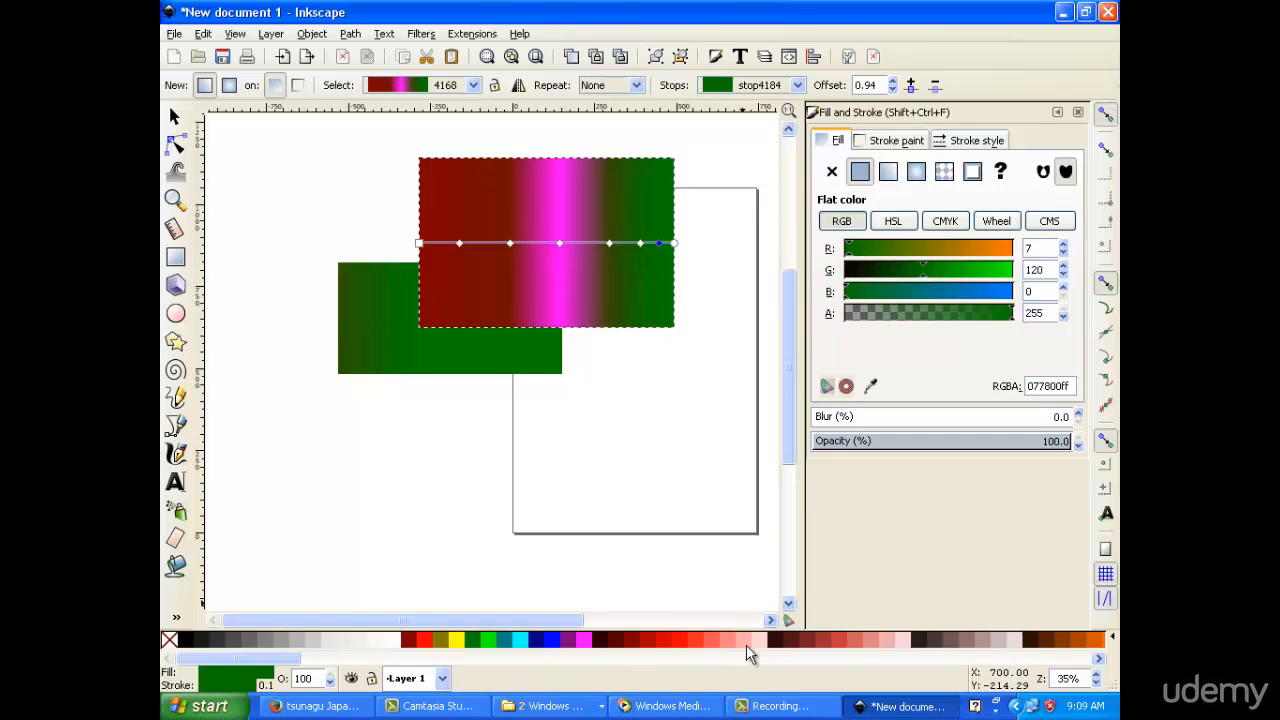
click(745, 641)
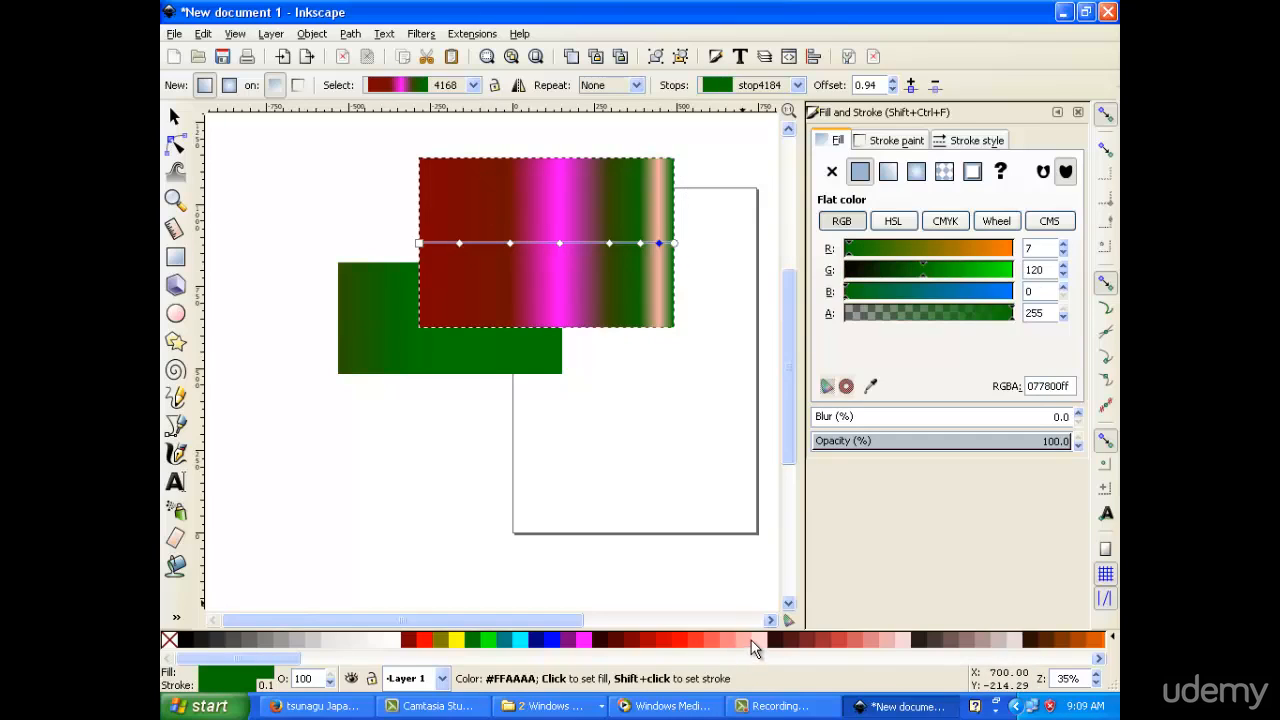
click(459, 243)
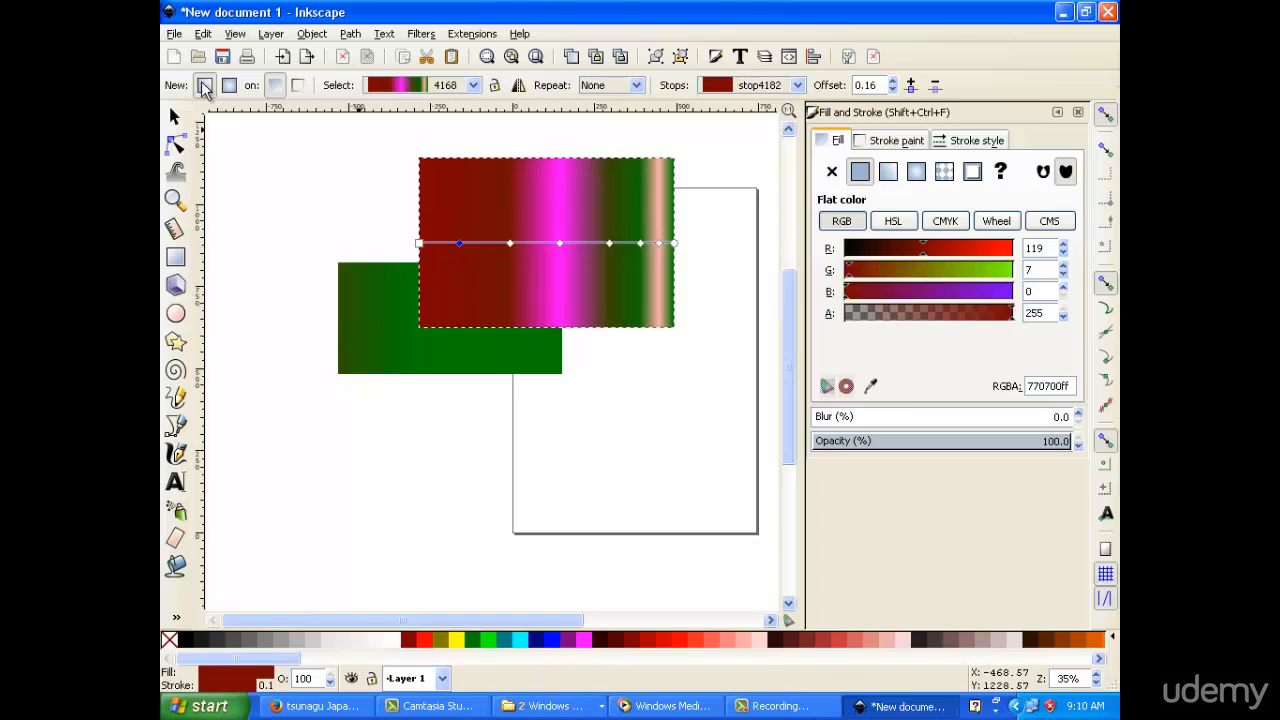
Separate the two rectangles, moving the multicoloured one down the page and the green one to the page's upper edge
click(174, 117)
drag(523, 234, 513, 406)
click(431, 280)
drag(431, 280, 654, 125)
Reset the upper rectangle's gradient span by switching its fill to a radial gradient and back to the linear gradient 4142
click(892, 261)
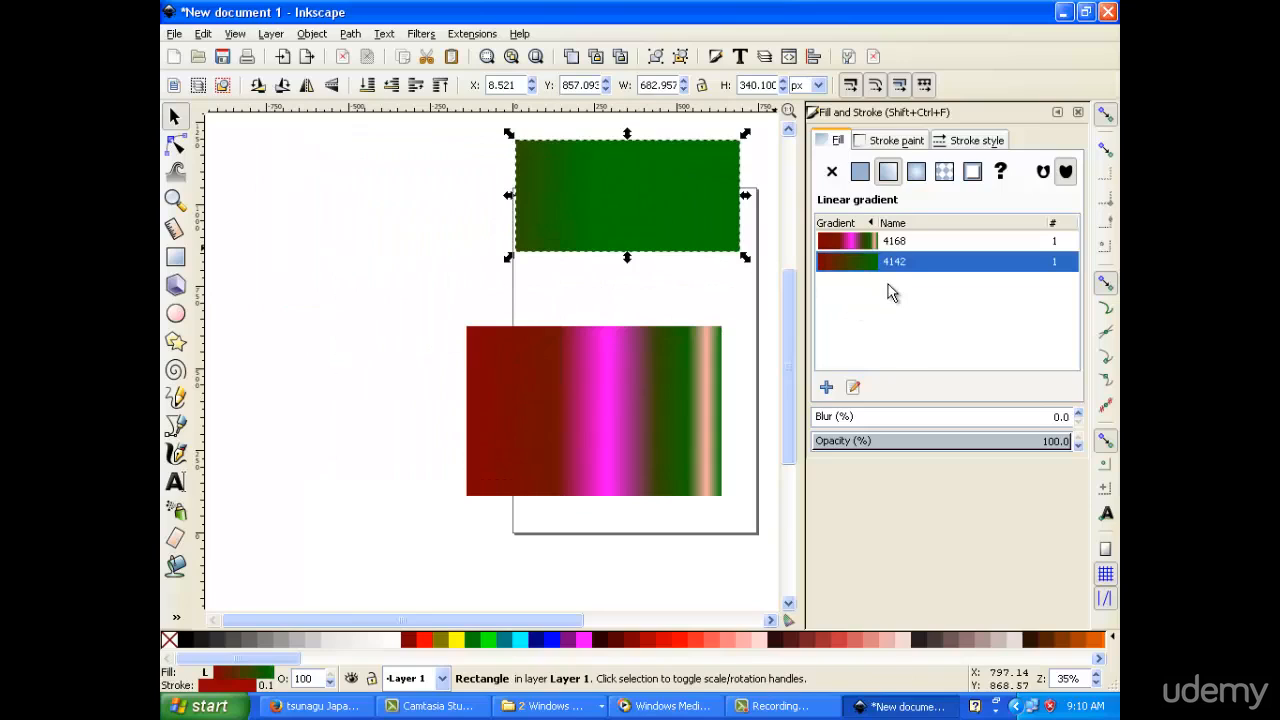
click(893, 174)
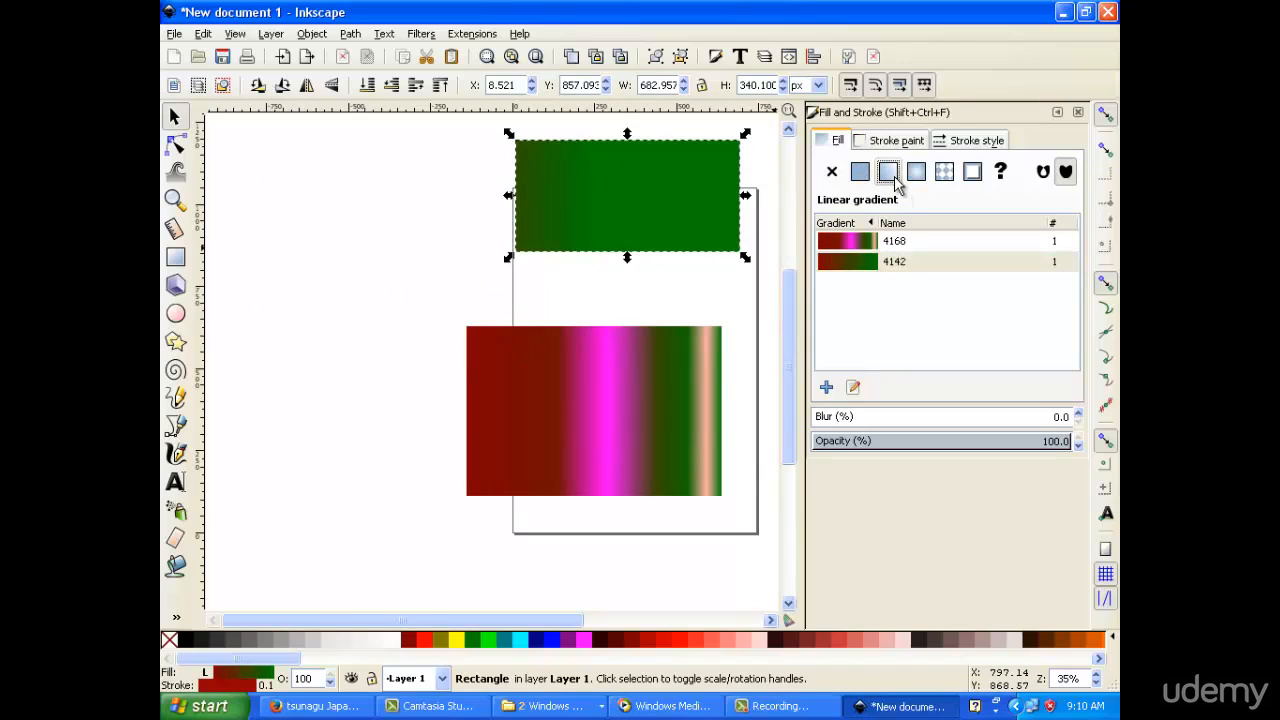
click(916, 172)
click(888, 172)
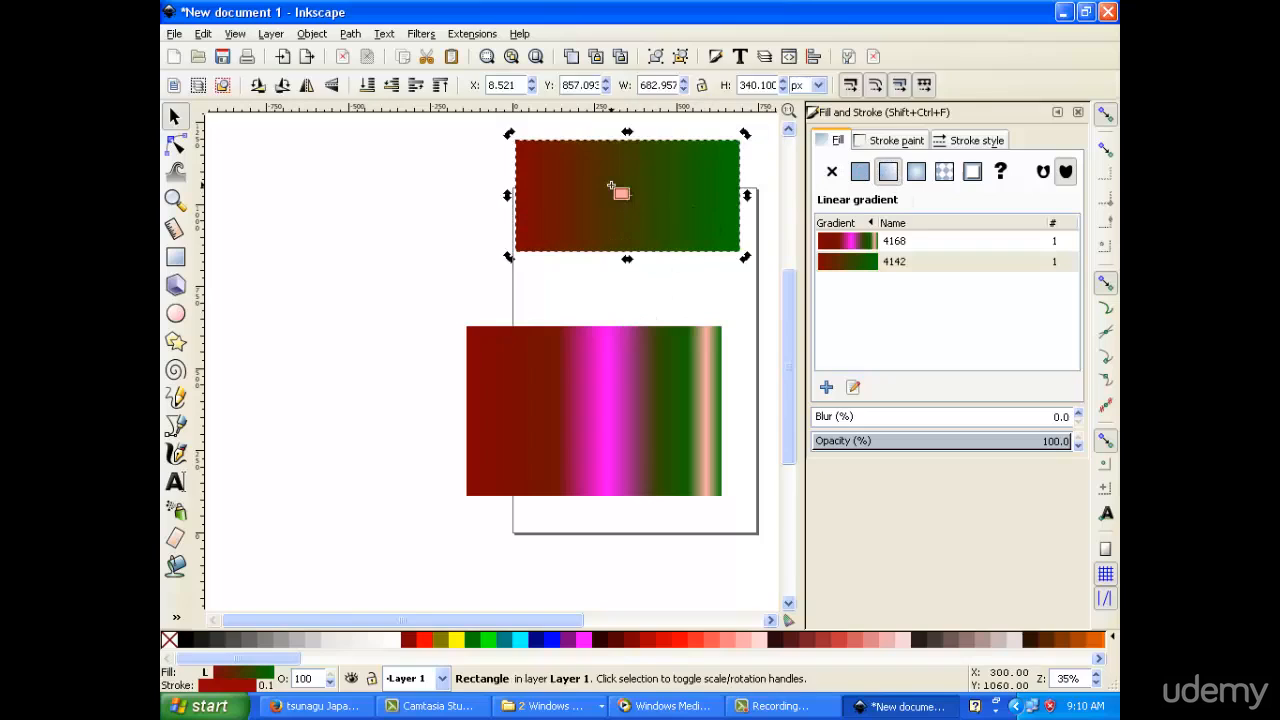
Edit the upper rectangle's gradient 4142 and add stops at offsets 0.50, 0.79 and 0.21
key(F4)
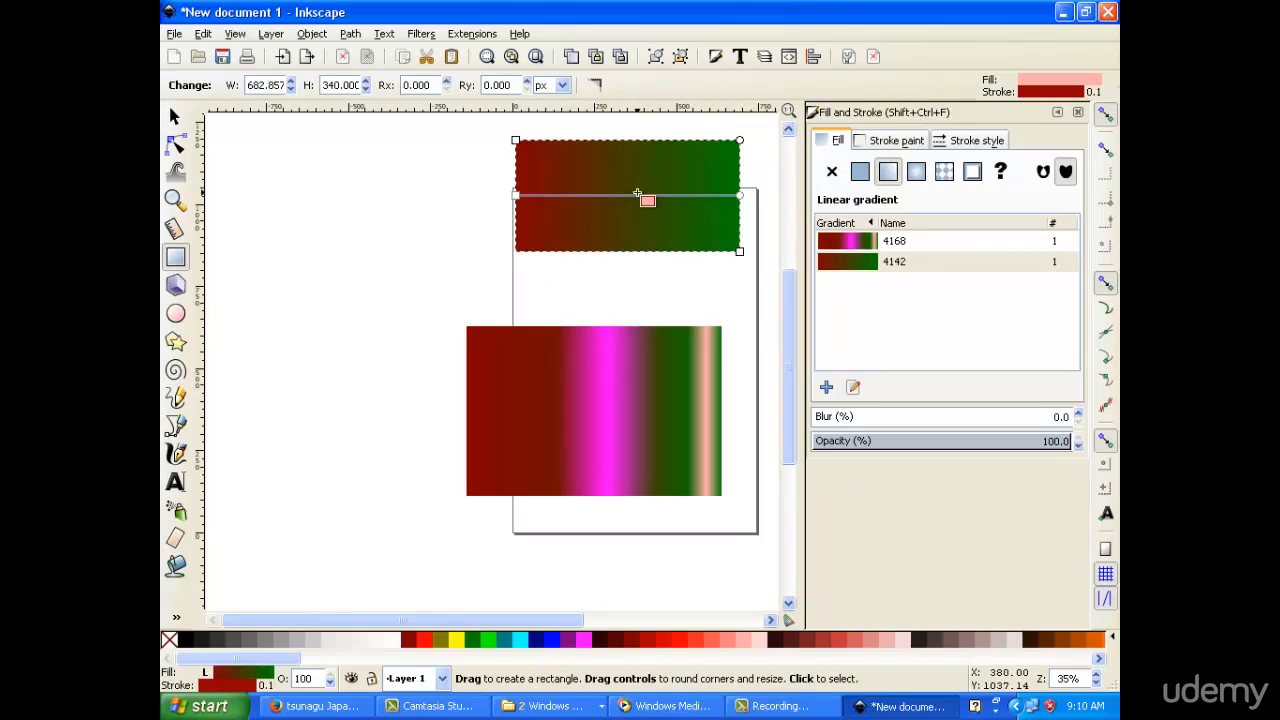
click(852, 389)
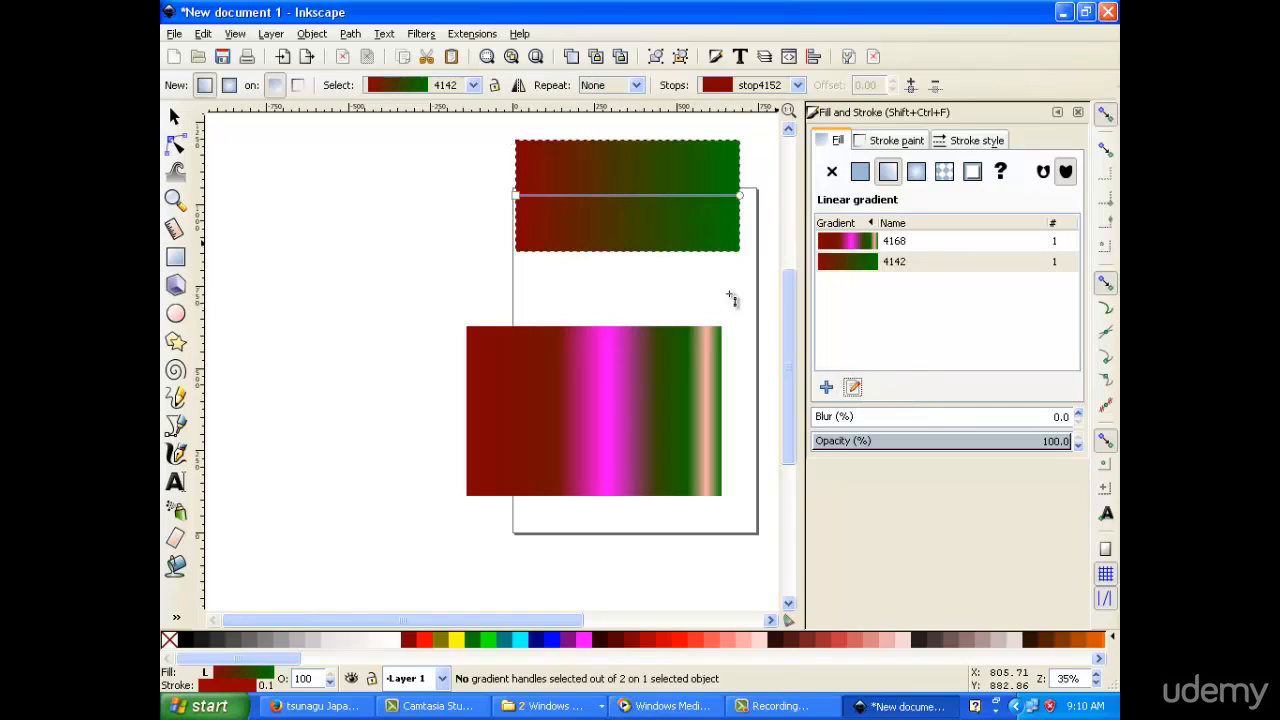
double_click(630, 196)
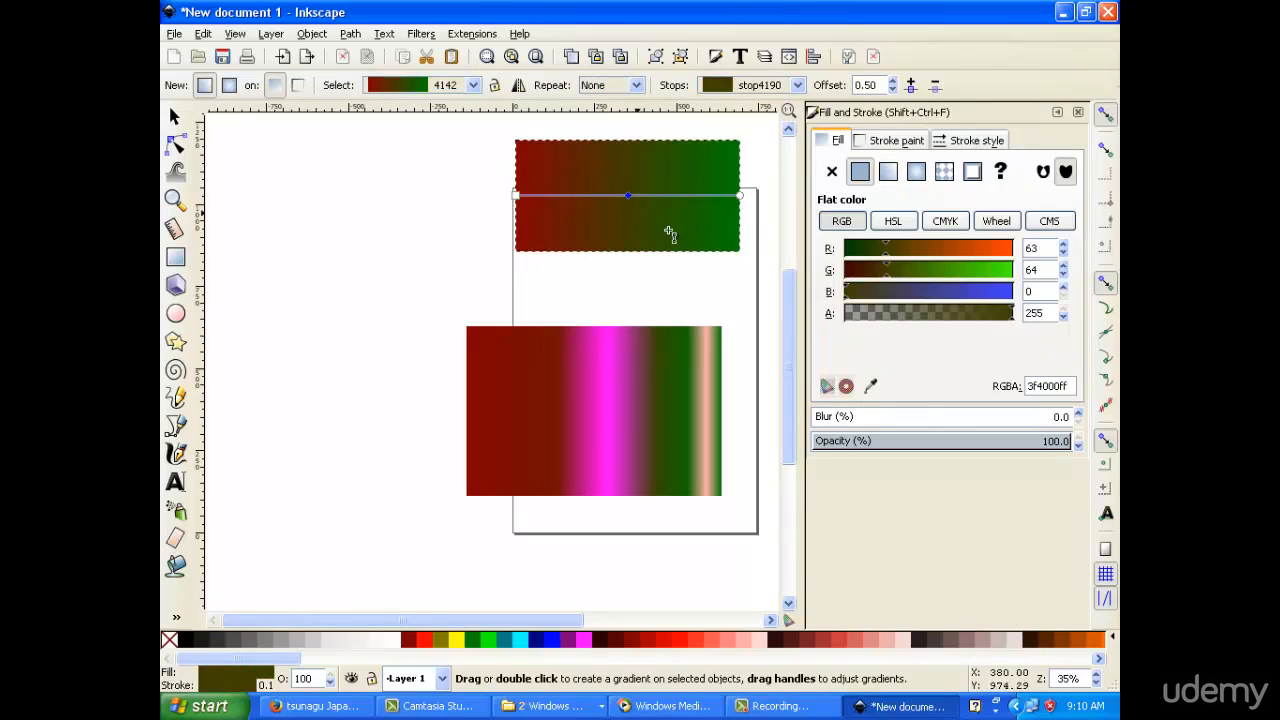
double_click(692, 196)
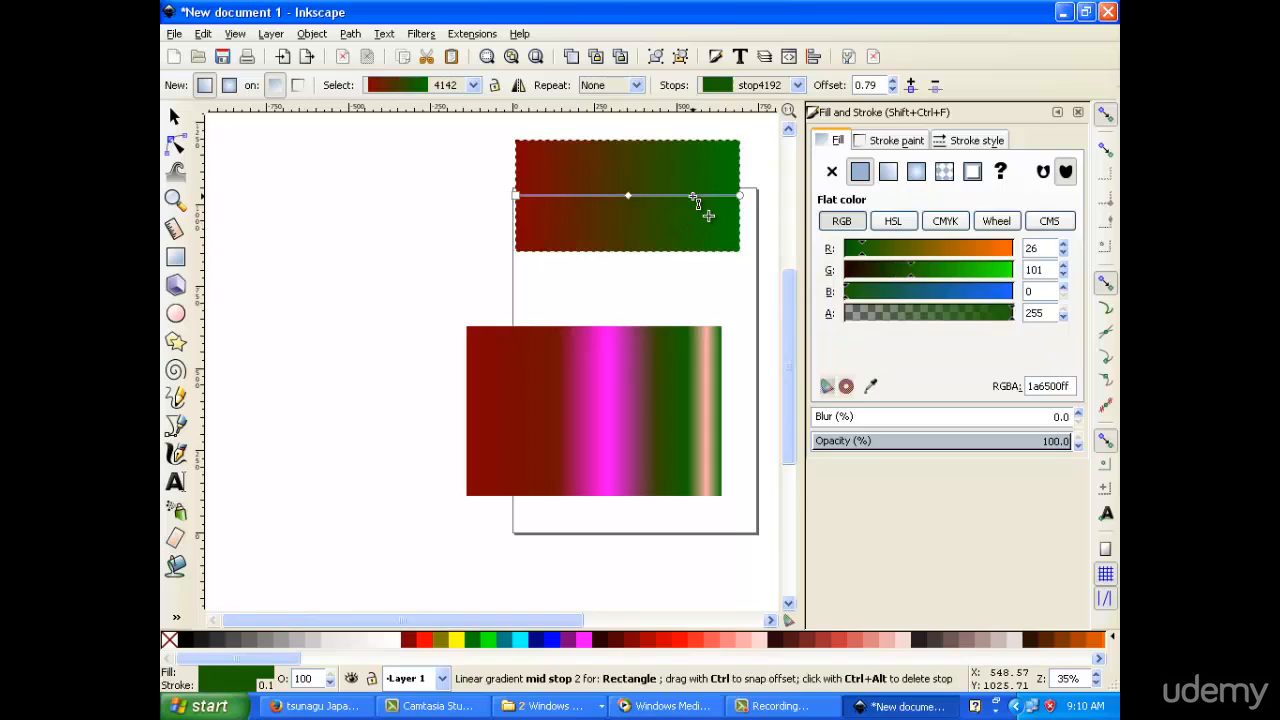
double_click(563, 196)
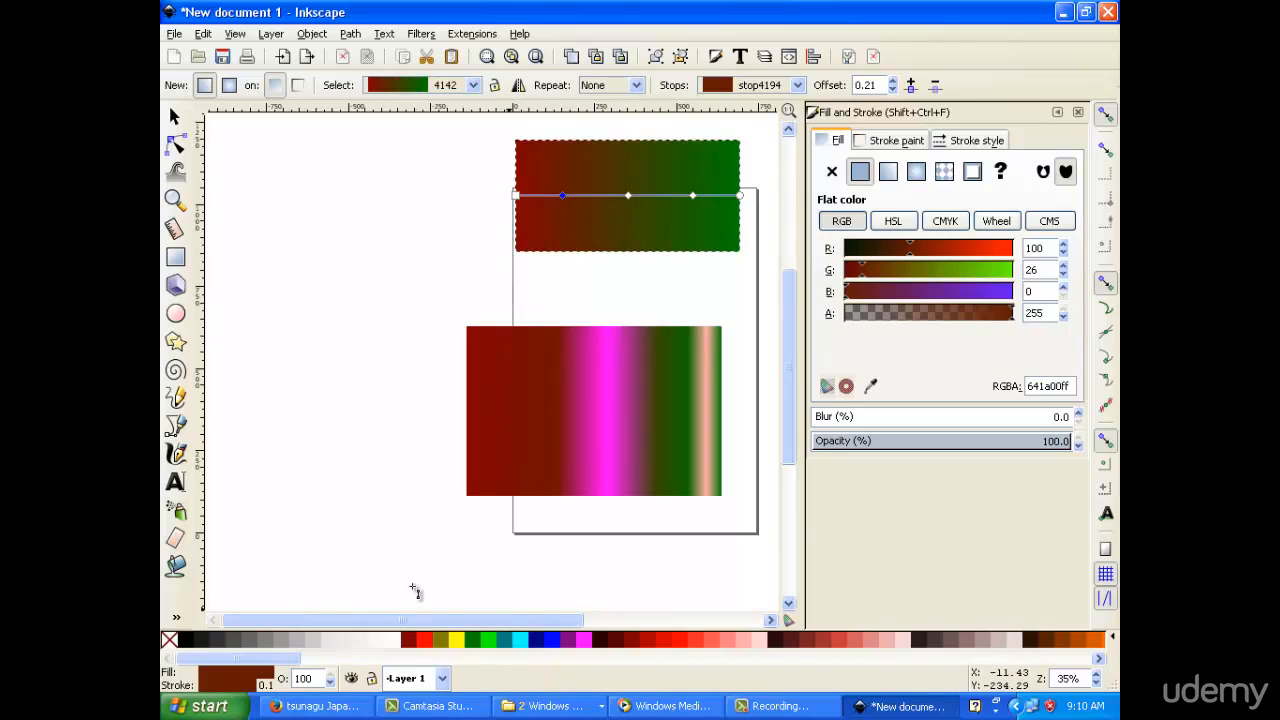
Colour the 0.21 stop yellow (ffff00ff), shift it right, and move the 0.50 and 0.79 stops to offsets 0.68 and 0.90
click(456, 641)
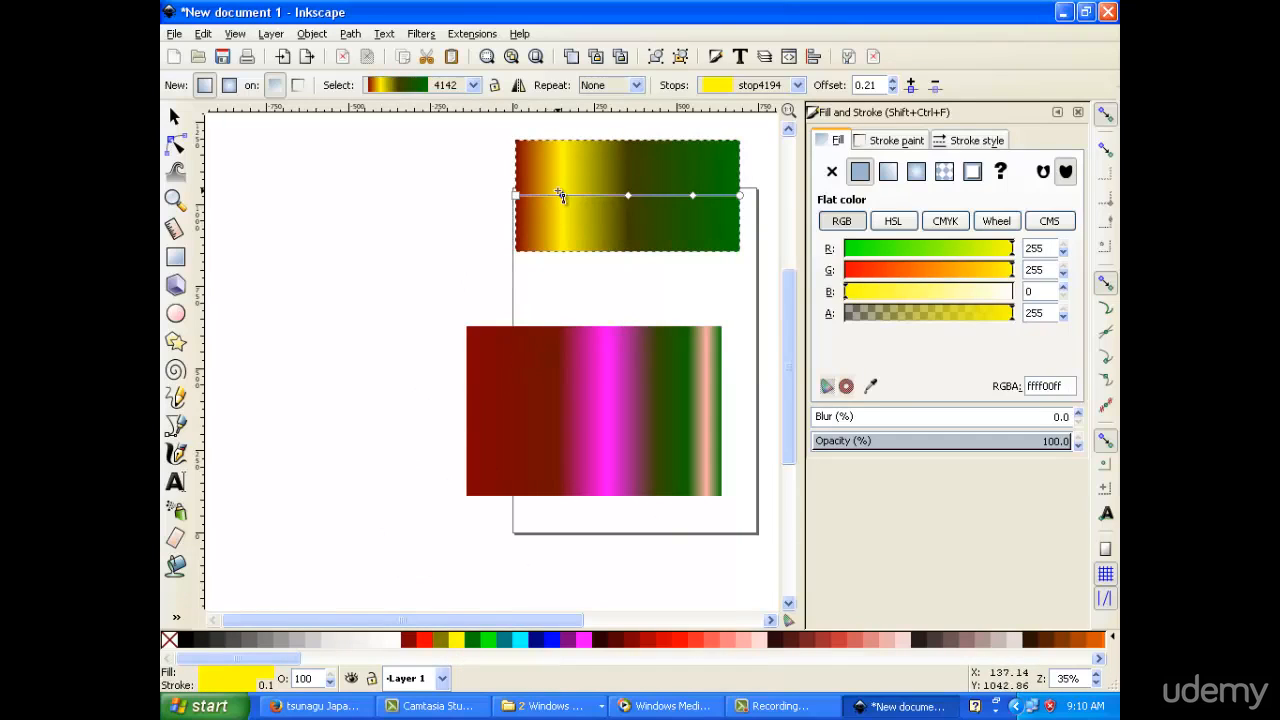
drag(562, 196, 678, 198)
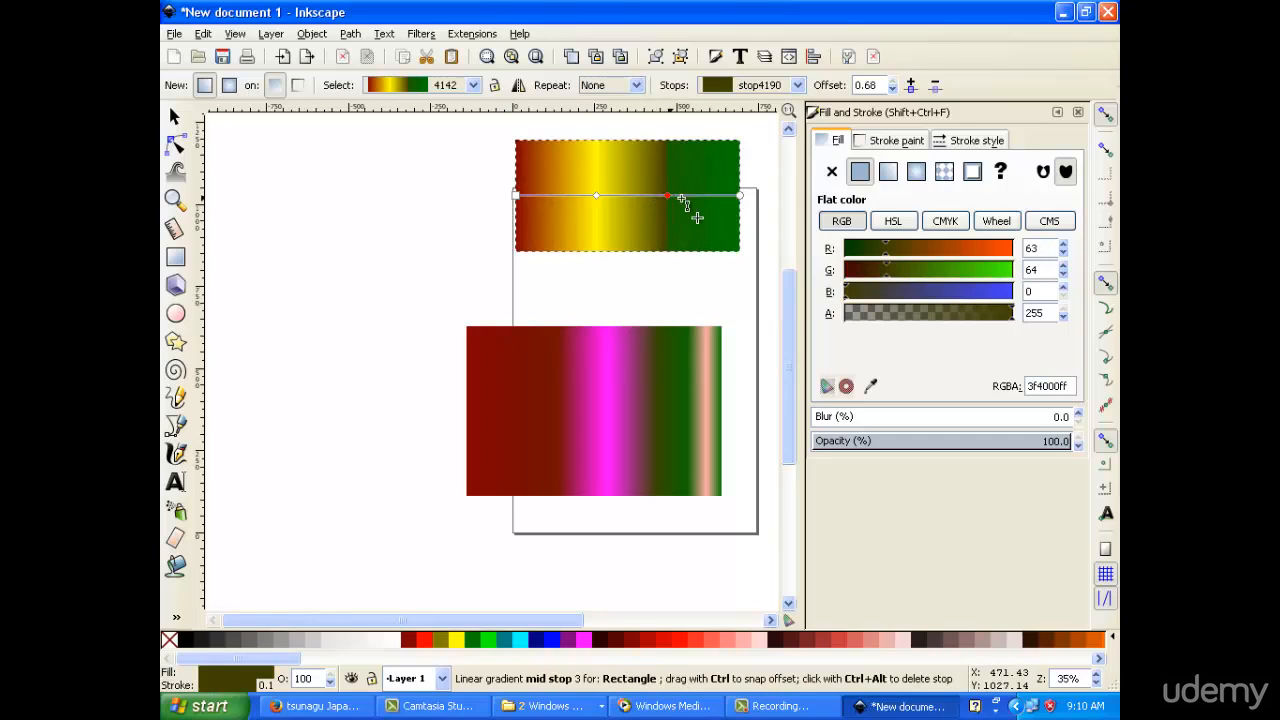
double_click(718, 196)
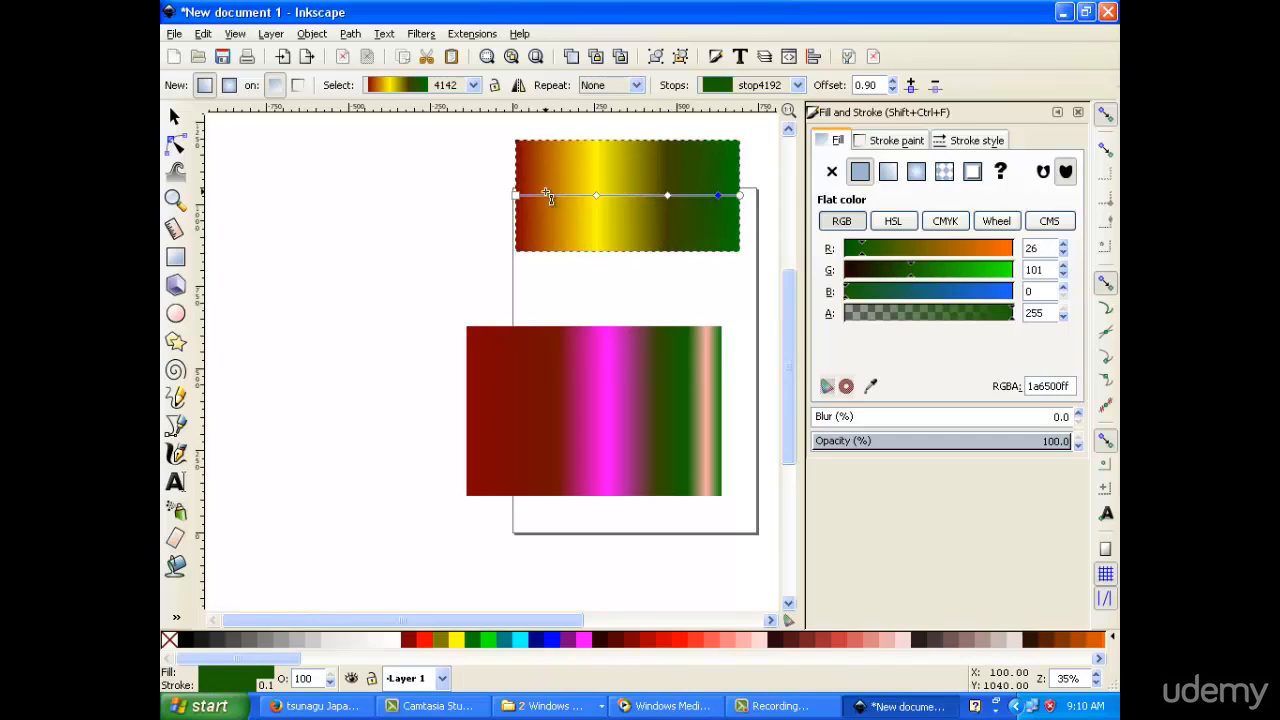
Add gradient stops at offsets 0.14 and 0.28, colouring the first dark red (#550000) and the second a brighter dark red
double_click(548, 196)
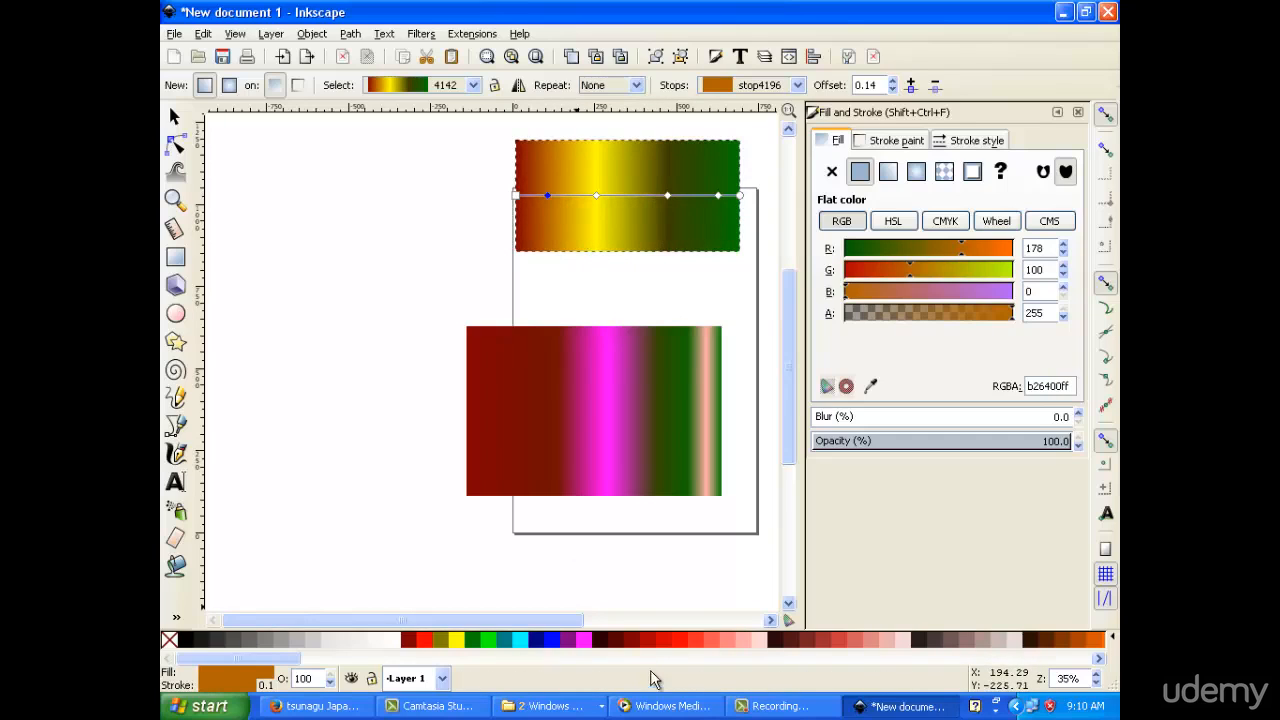
click(625, 642)
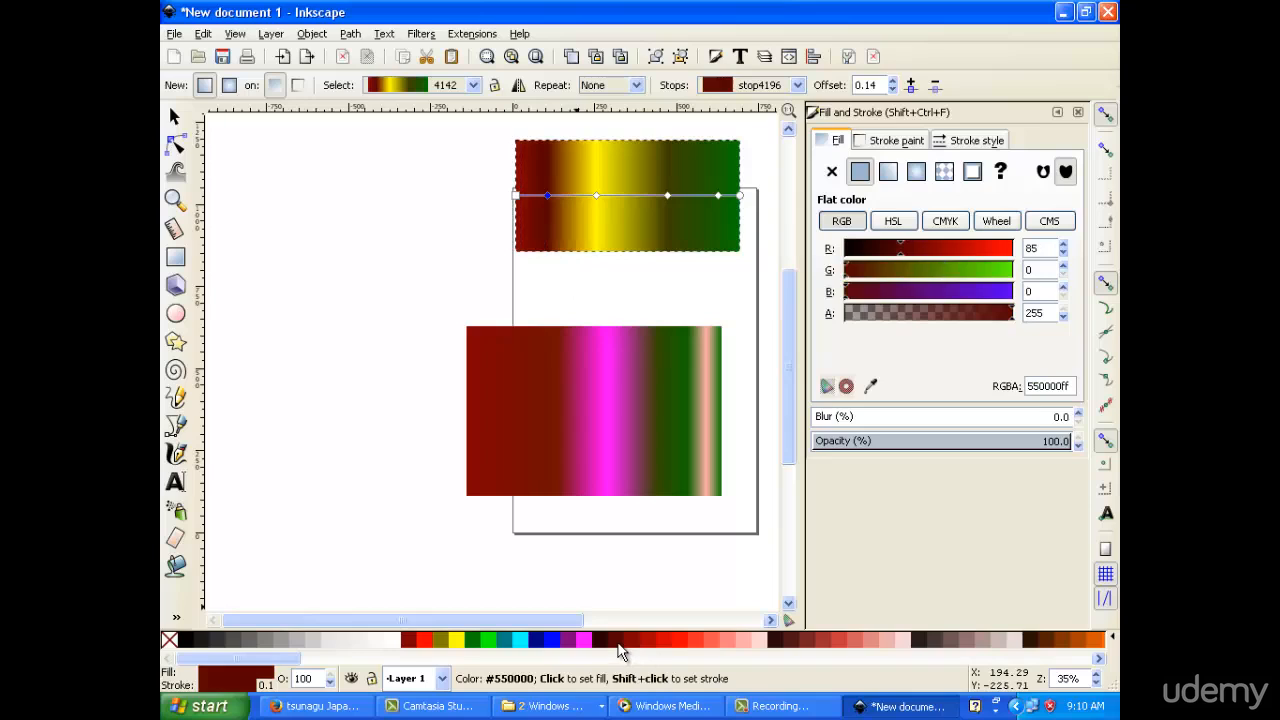
double_click(579, 196)
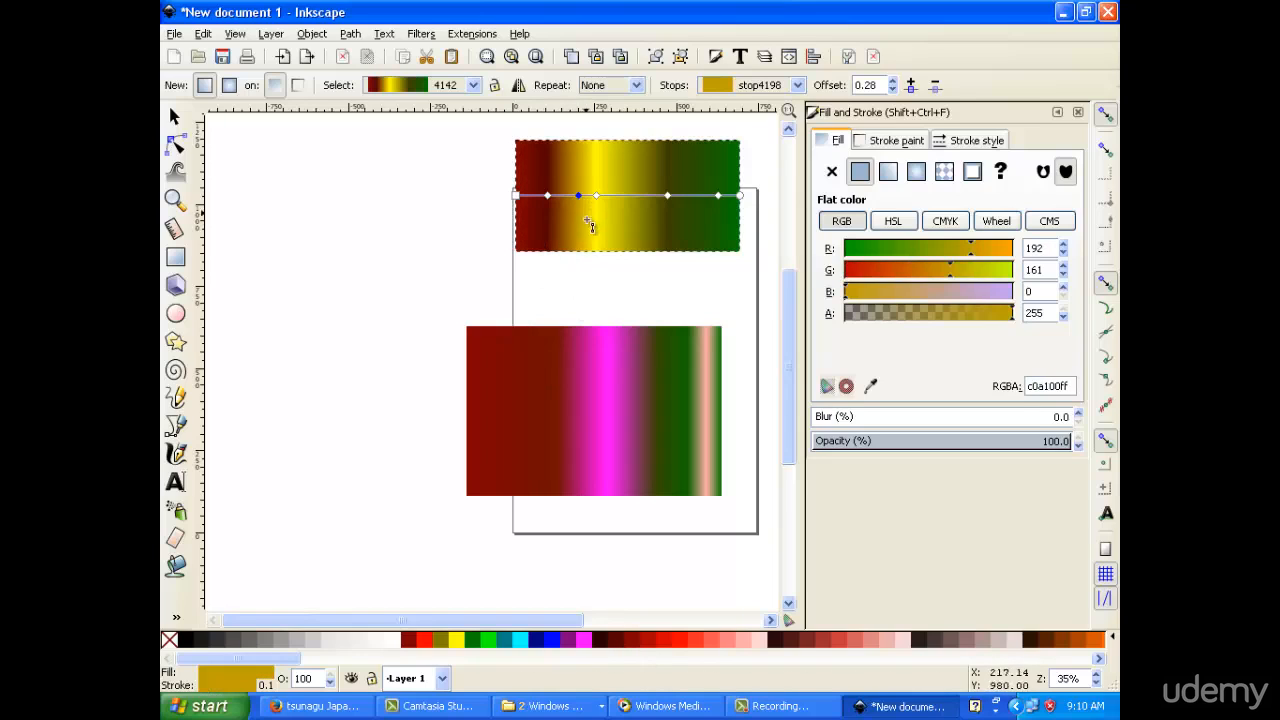
click(632, 642)
Shift the yellow stop further toward the green end and add a green (#008000) stop at offset 0.76
drag(597, 195, 653, 197)
double_click(685, 196)
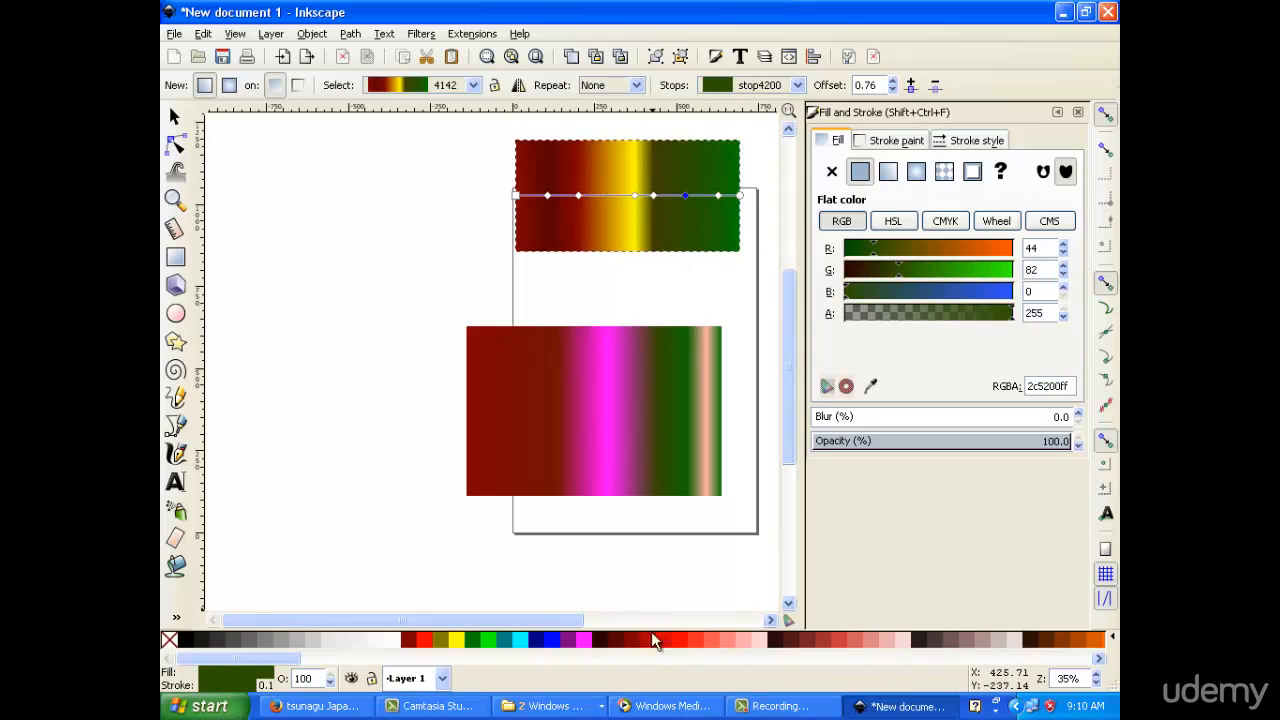
click(470, 637)
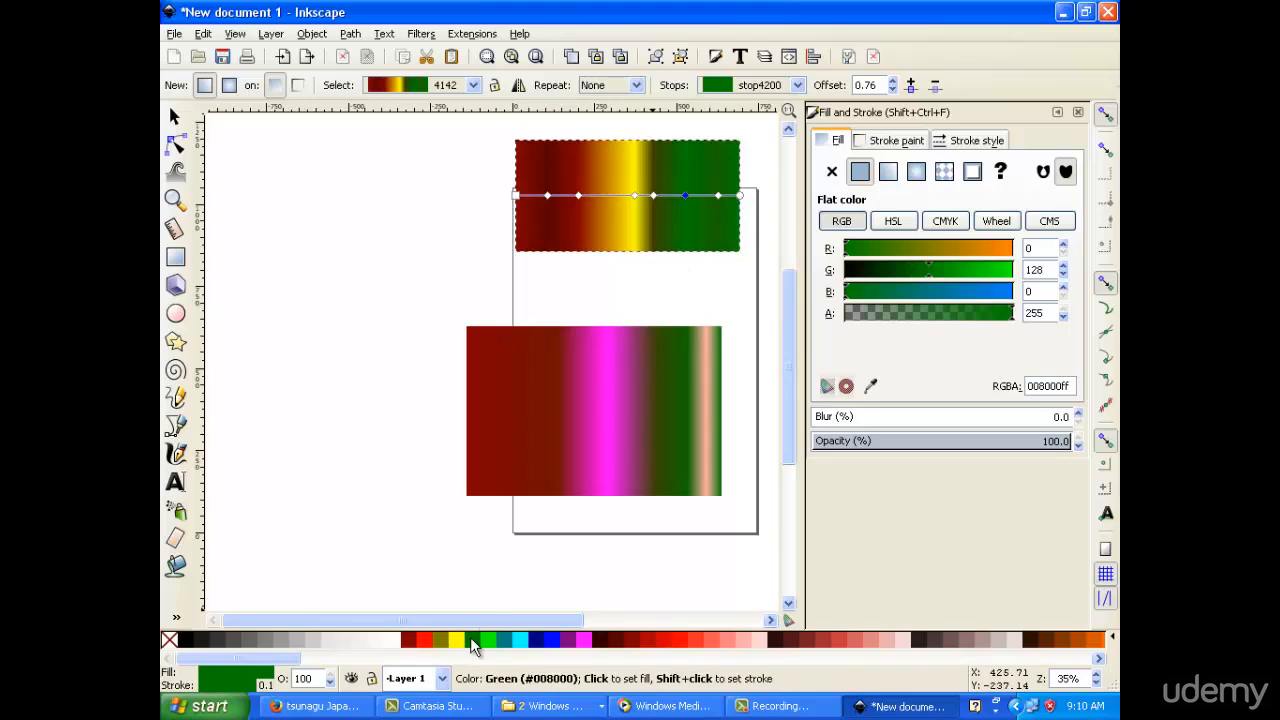
Move the yellow-striped rectangle down to X 25.664, Y 708.521 px on the page, and nudge the magenta-striped rectangle slightly up
key(F1)
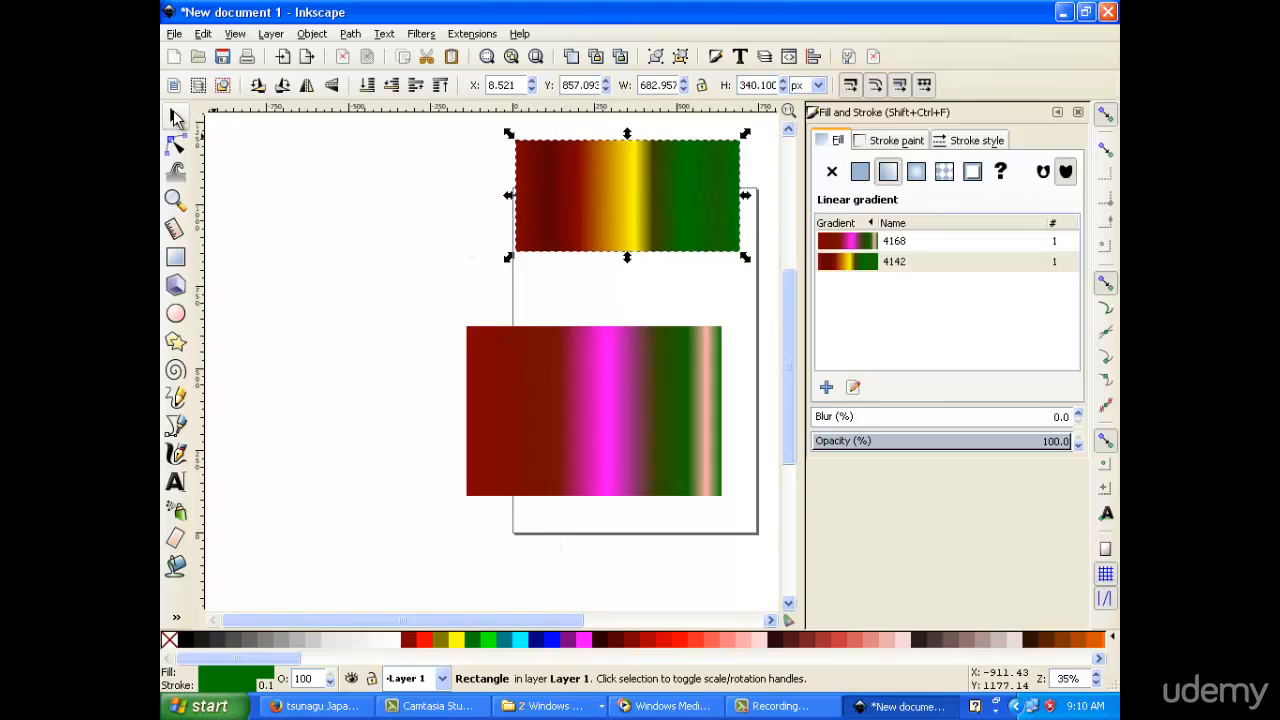
drag(528, 178, 538, 236)
mouse_move(556, 399)
mouse_down()
mouse_move(563, 374)
mouse_move(561, 386)
mouse_up()
drag(591, 280, 646, 268)
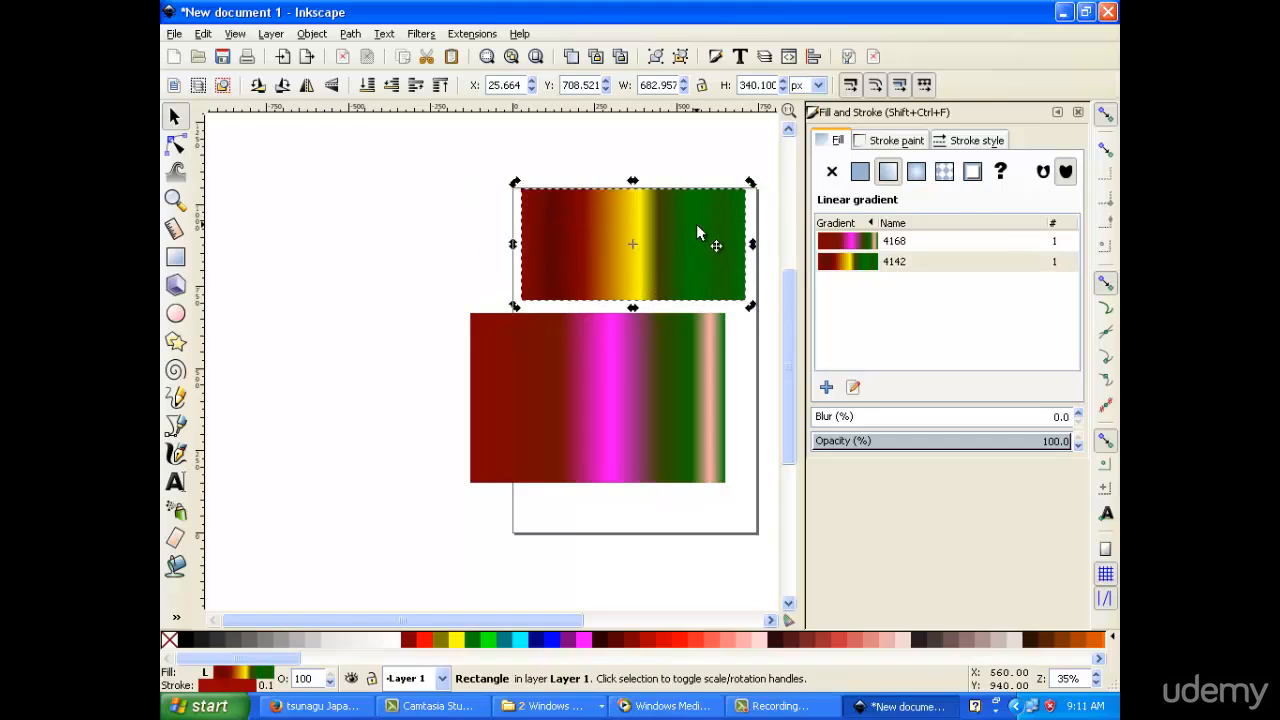
Round the upper rectangle's corners fully, to a vertical radius of 170 px
key(F4)
drag(745, 190, 741, 249)
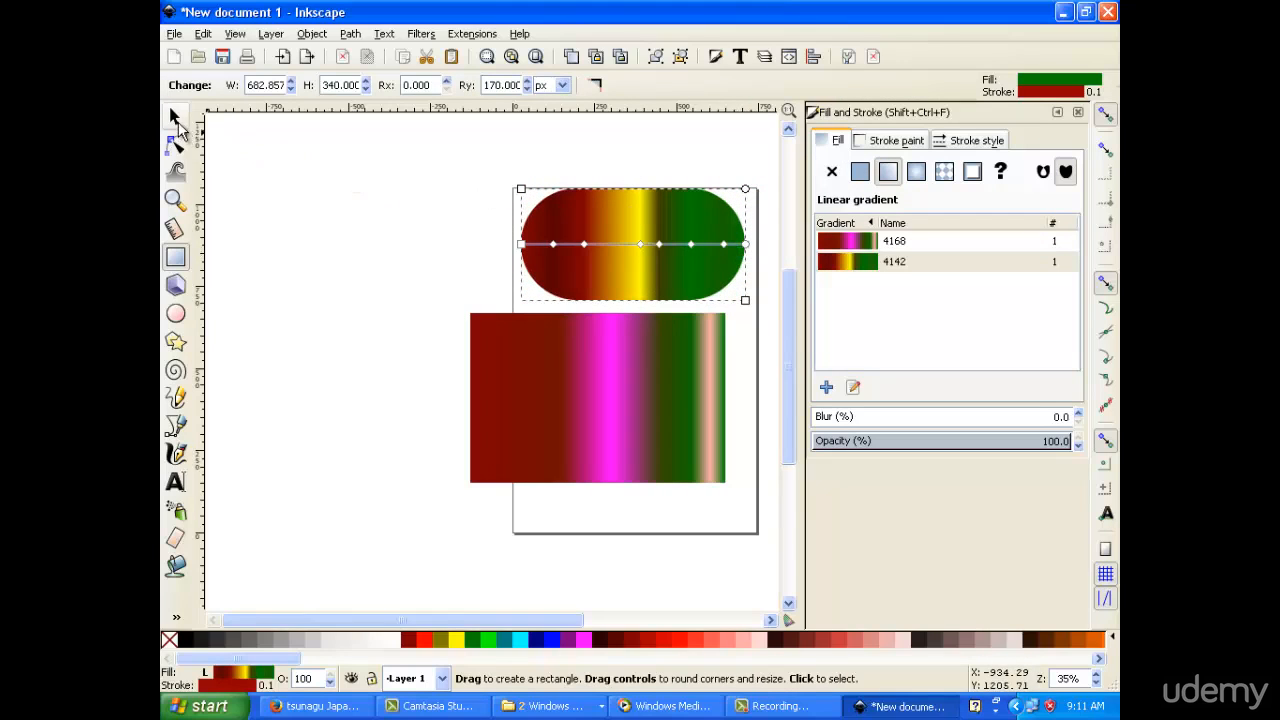
click(174, 117)
Narrow the rounded shape to about 443 px wide, place it near the page's upper edge, and tilt its gradient diagonally
drag(604, 230, 404, 238)
drag(362, 231, 525, 228)
drag(674, 238, 690, 300)
key(r)
drag(563, 244, 612, 206)
click(491, 209)
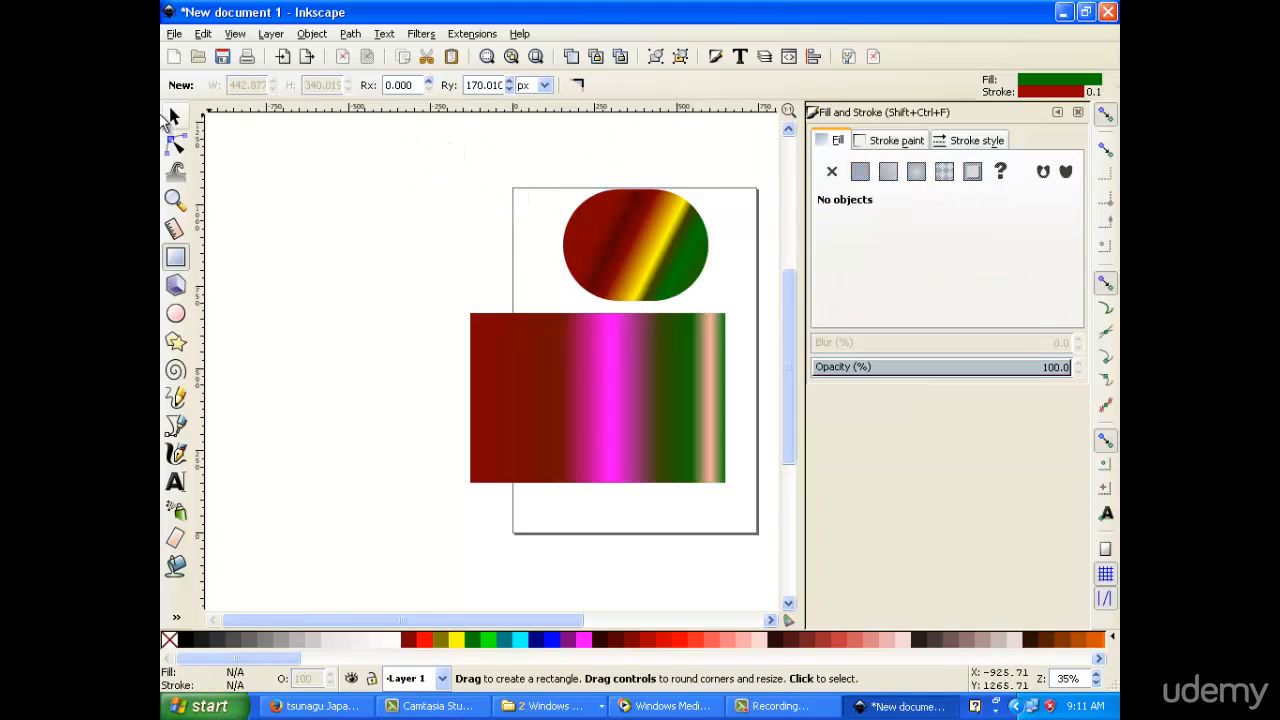
click(175, 118)
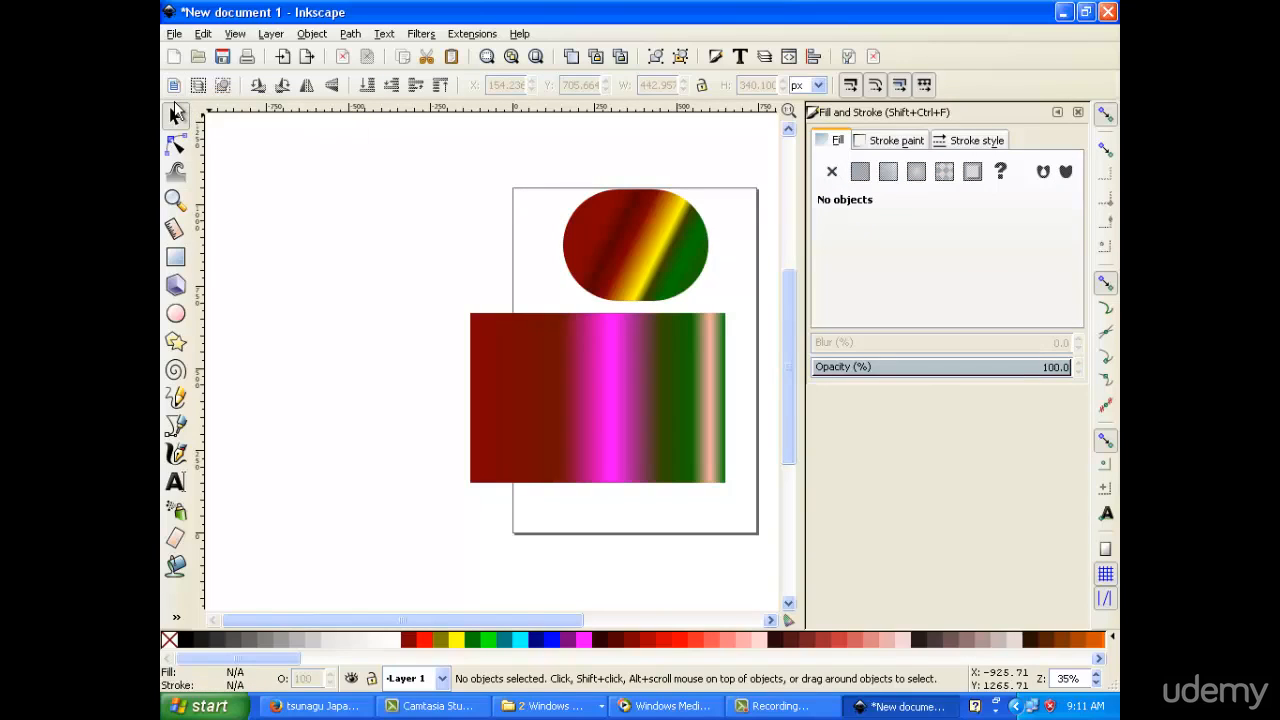
Nudge the lower rectangle's magenta stop slightly left and tilt its gradient by moving the end handle inward and down
double_click(600, 464)
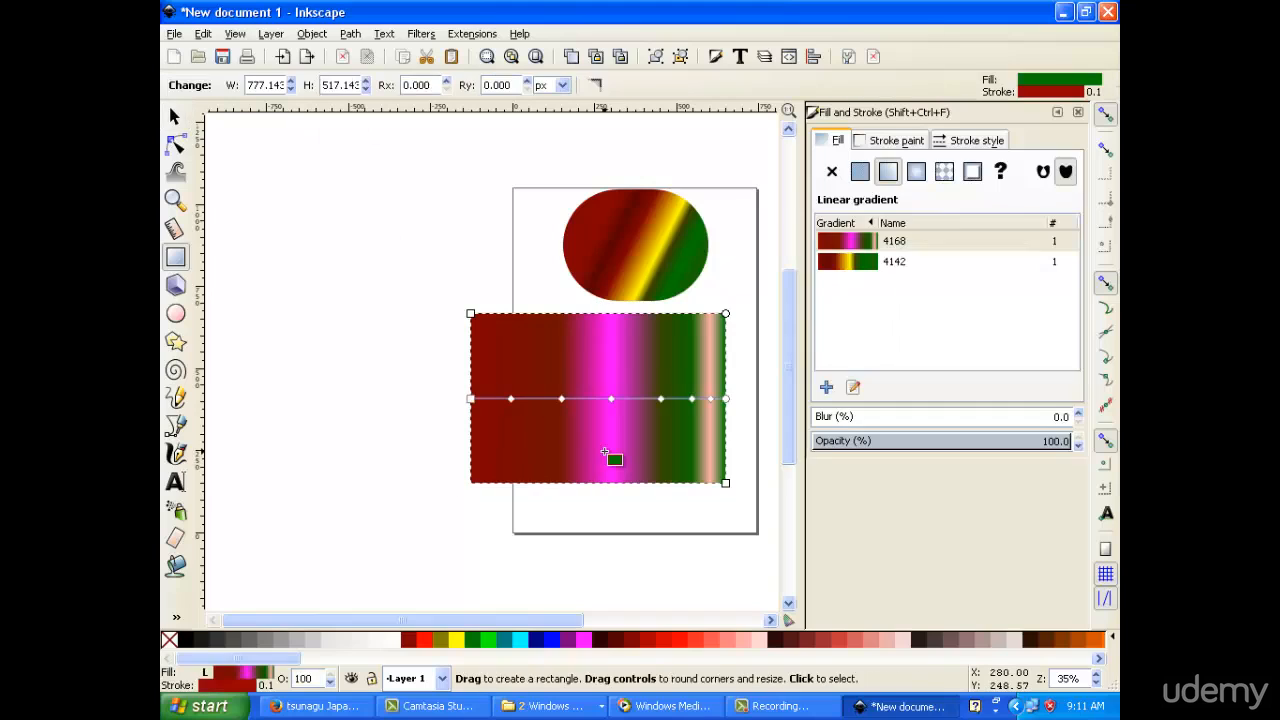
mouse_move(610, 399)
mouse_down()
mouse_move(581, 400)
mouse_move(660, 399)
mouse_move(651, 411)
mouse_move(606, 399)
mouse_up()
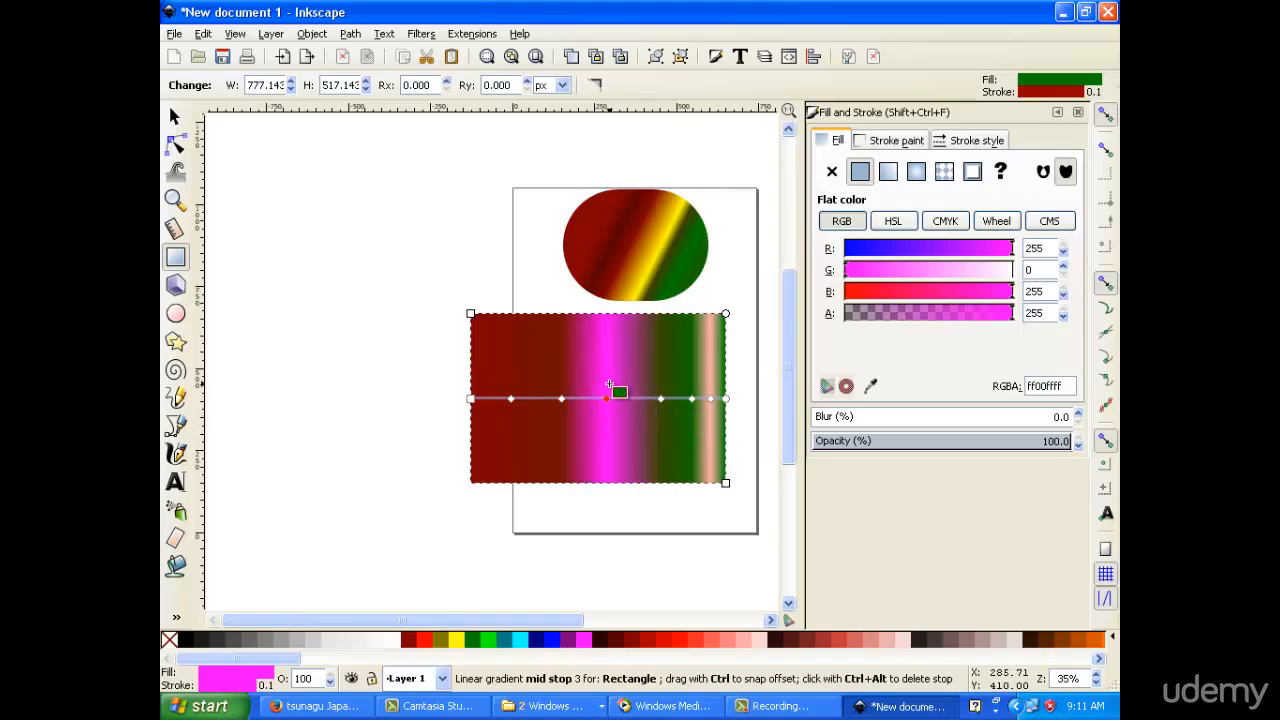
drag(726, 399, 651, 451)
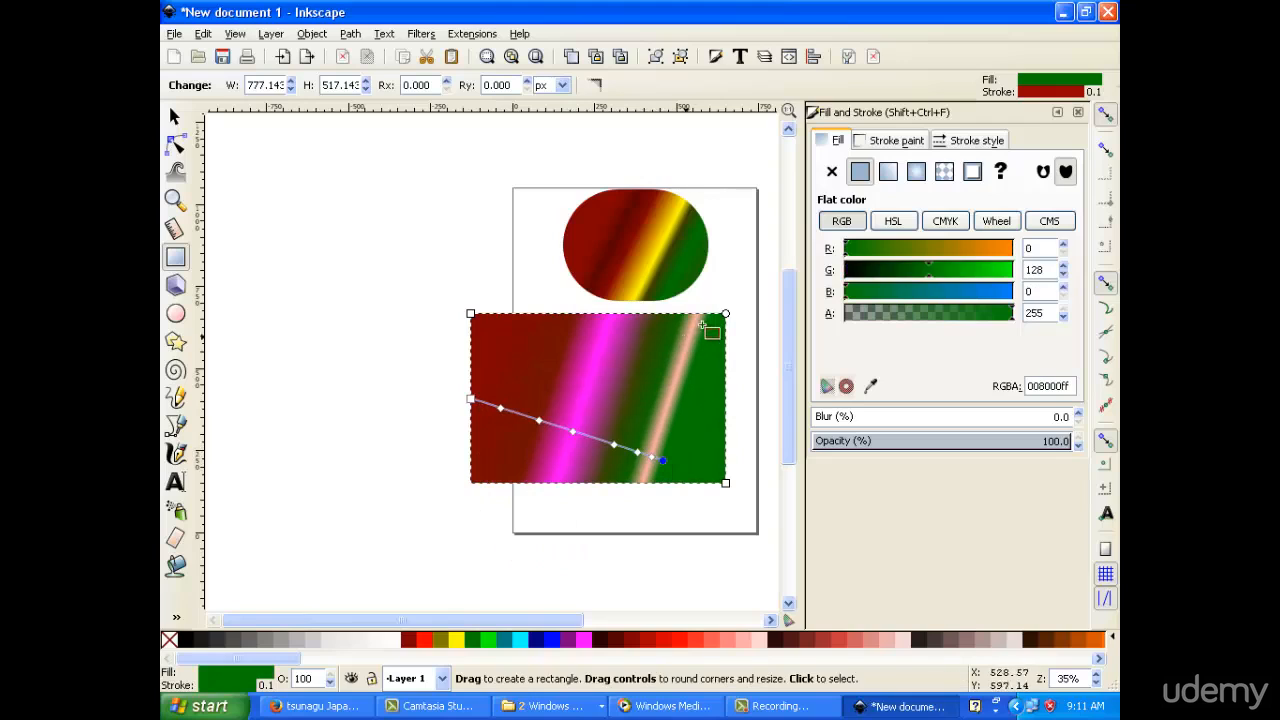
click(400, 225)
Move both shapes off the page to its left, with the large rectangle above the rounded shape
click(172, 116)
drag(570, 392, 350, 236)
drag(654, 263, 434, 455)
Move the rounded shape up toward the large rectangle, and move the rectangle up and right to about X -717, Y 729 px
click(394, 266)
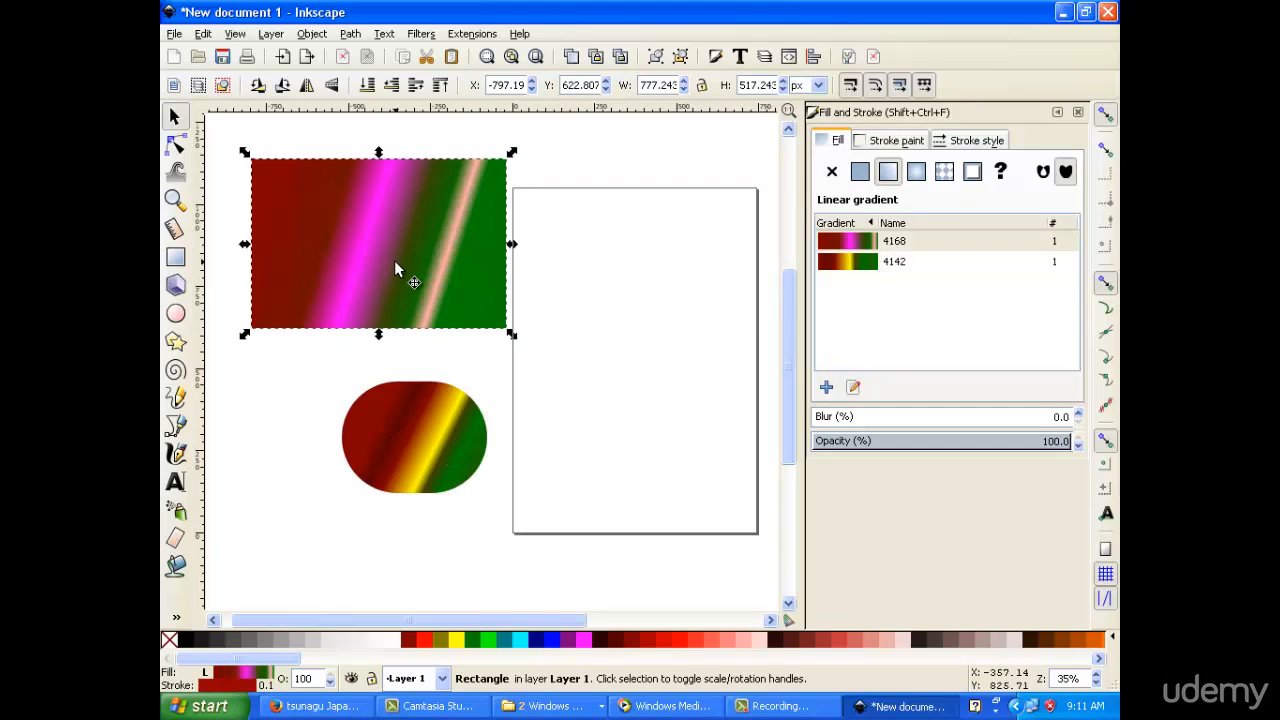
click(426, 462)
click(393, 252)
click(403, 420)
drag(402, 417, 400, 337)
click(398, 264)
drag(408, 239, 435, 192)
Move the rounded shape onto the page, to about X 126, Y 314 px
right_click(435, 192)
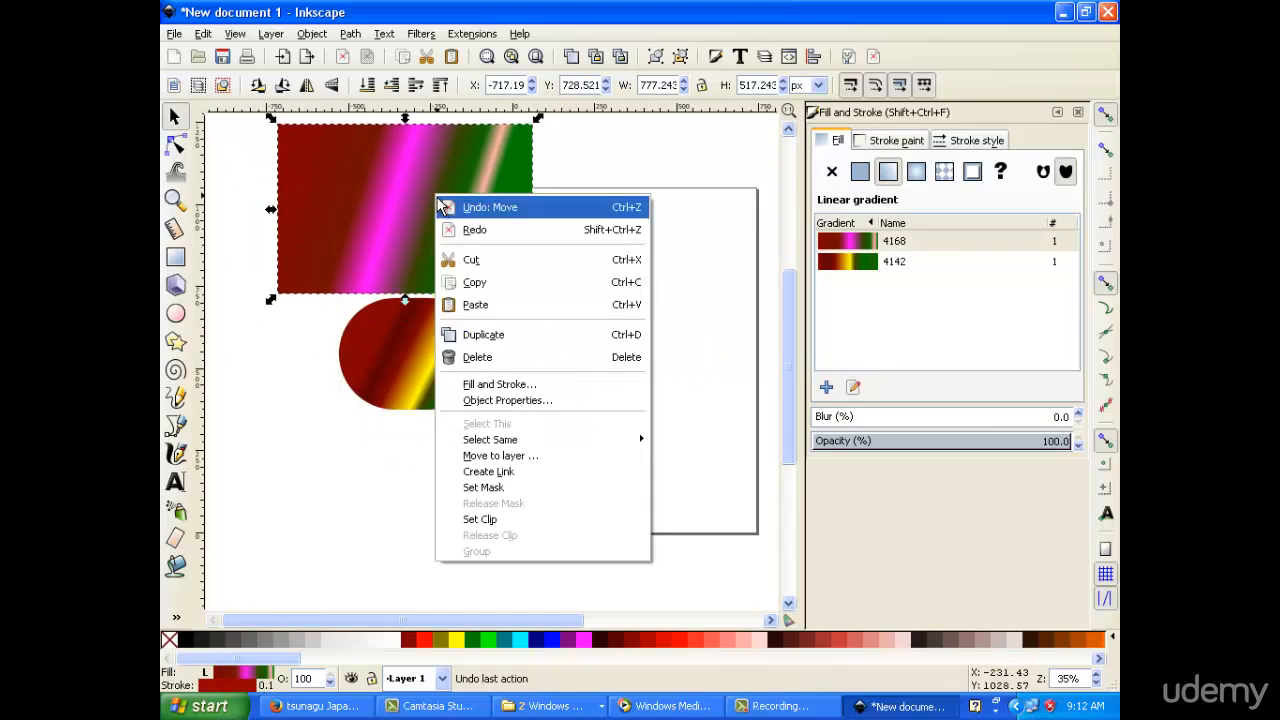
click(348, 188)
drag(390, 360, 595, 371)
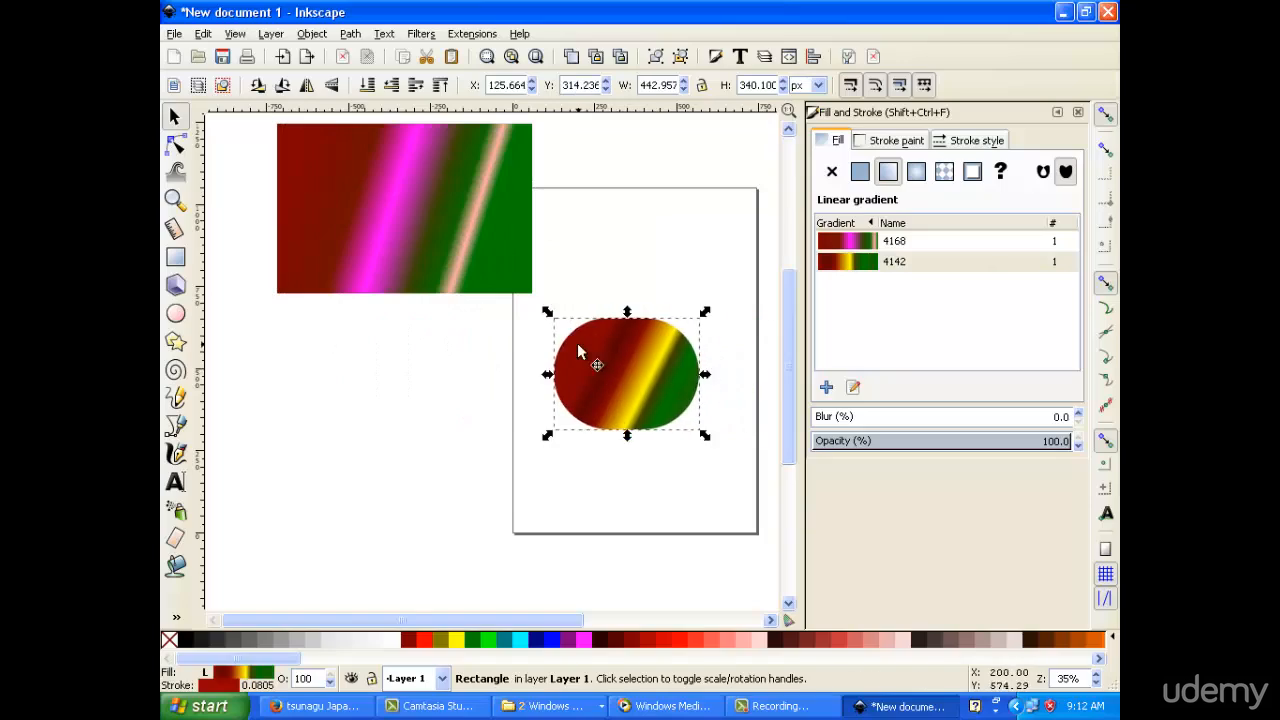